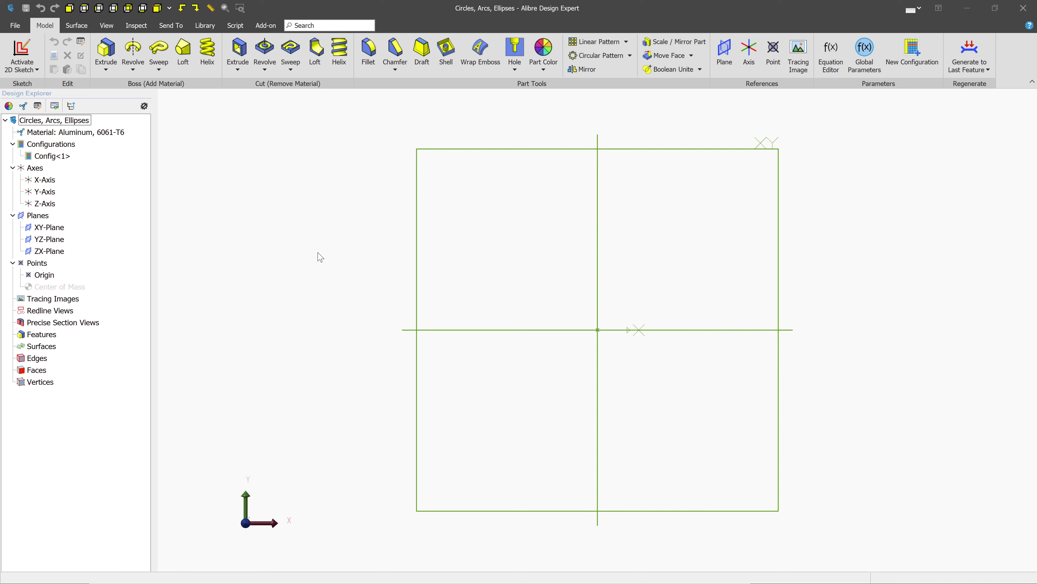
Pick the XY-Plane and activate a 2D sketch on it
click(418, 187)
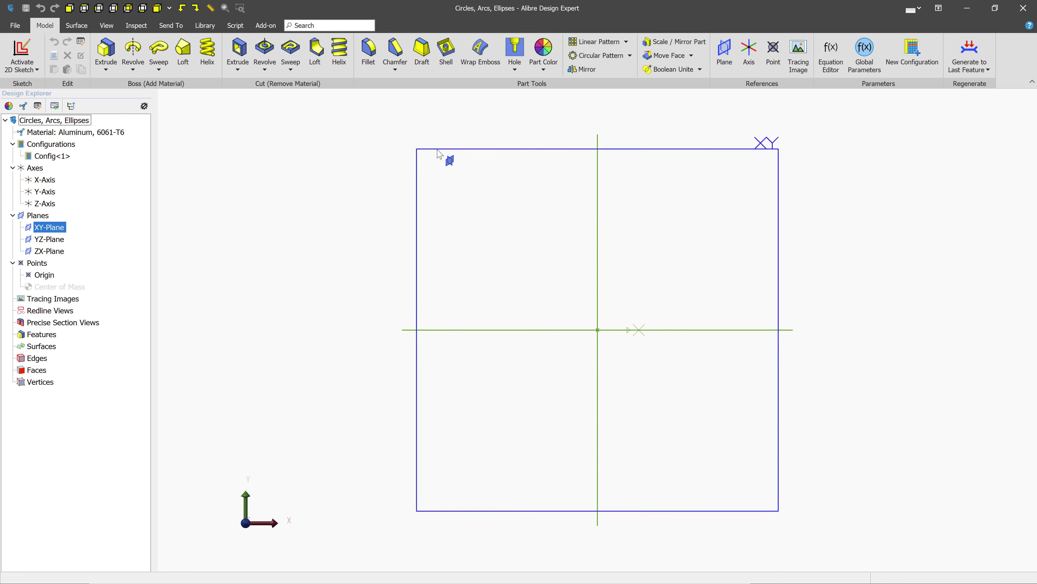
click(21, 49)
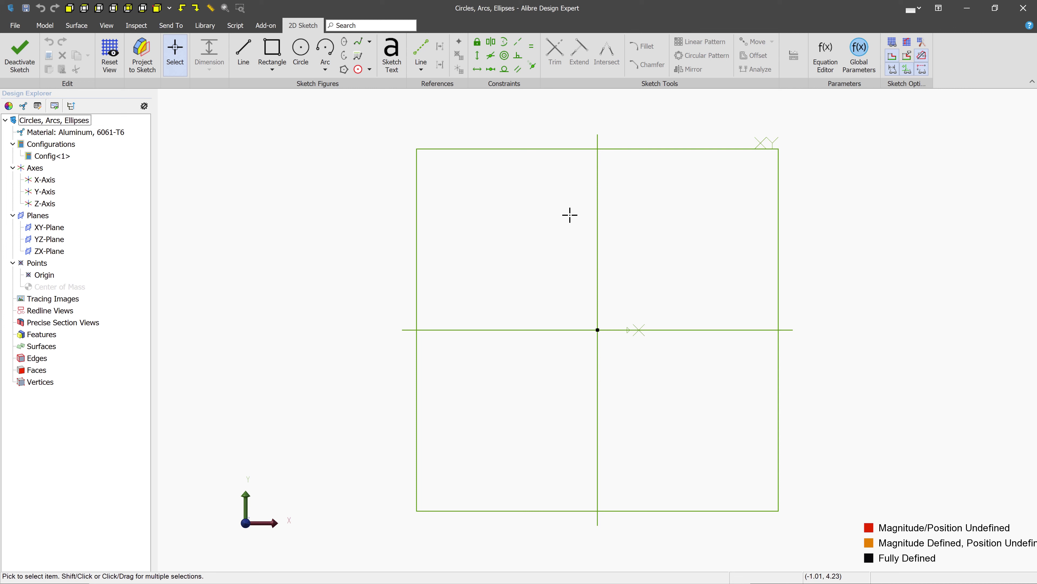
Hide reference planes and axes with Ctrl+R, toggling references via the View menu to check
key(ctrl+r)
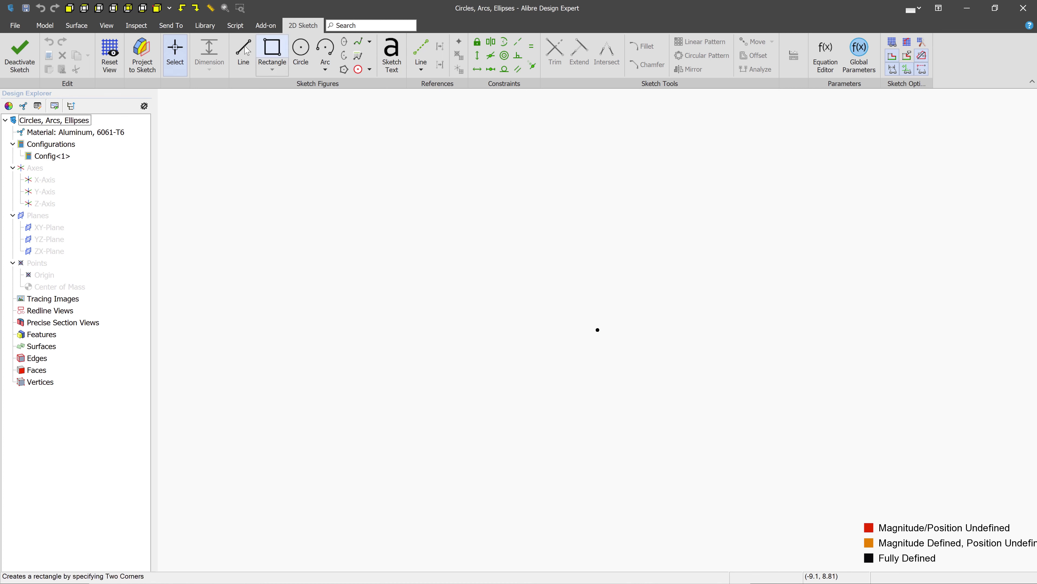
click(105, 28)
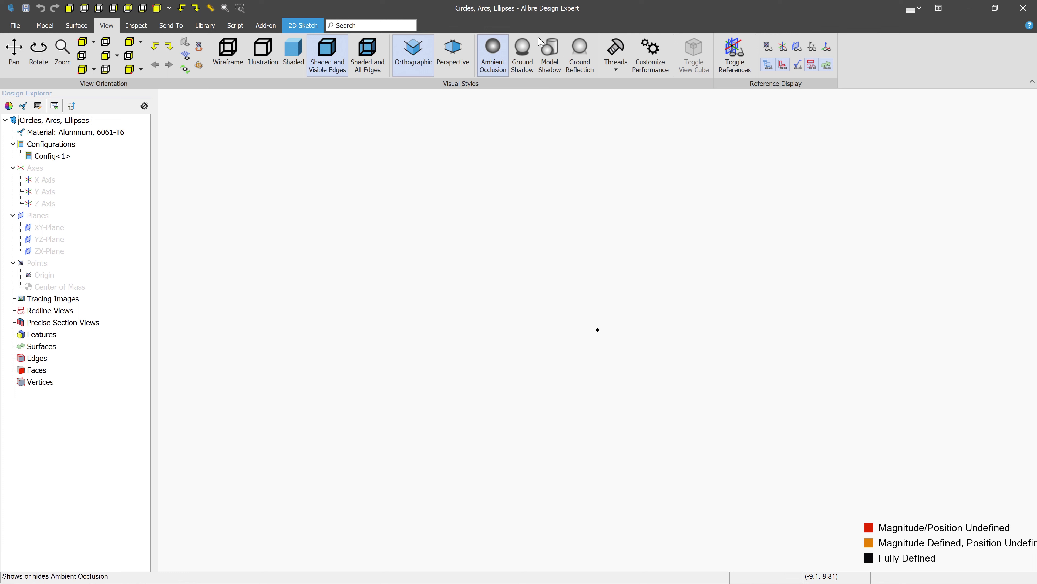
click(735, 61)
click(736, 60)
click(735, 60)
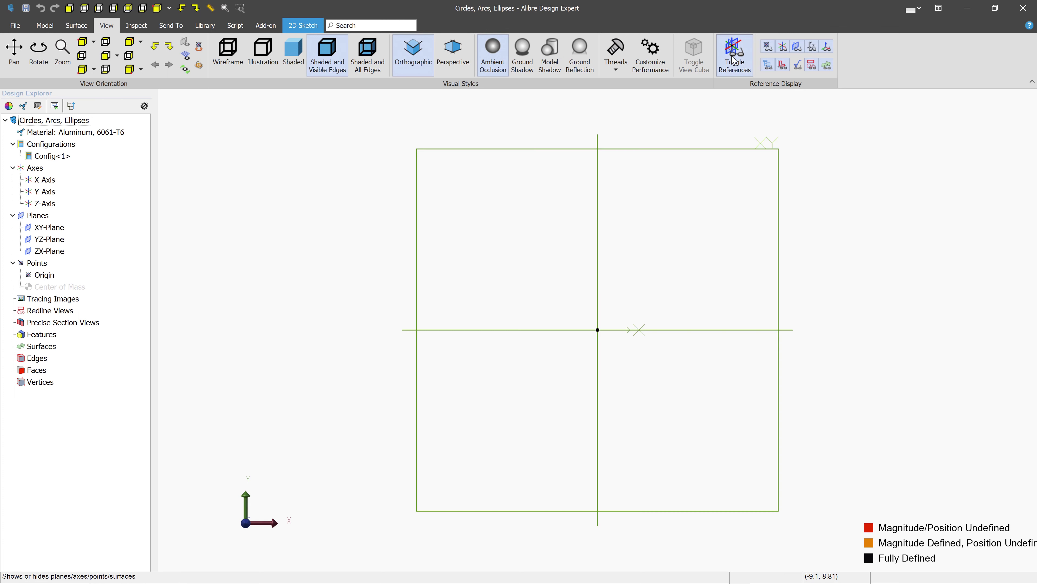
click(735, 60)
click(300, 26)
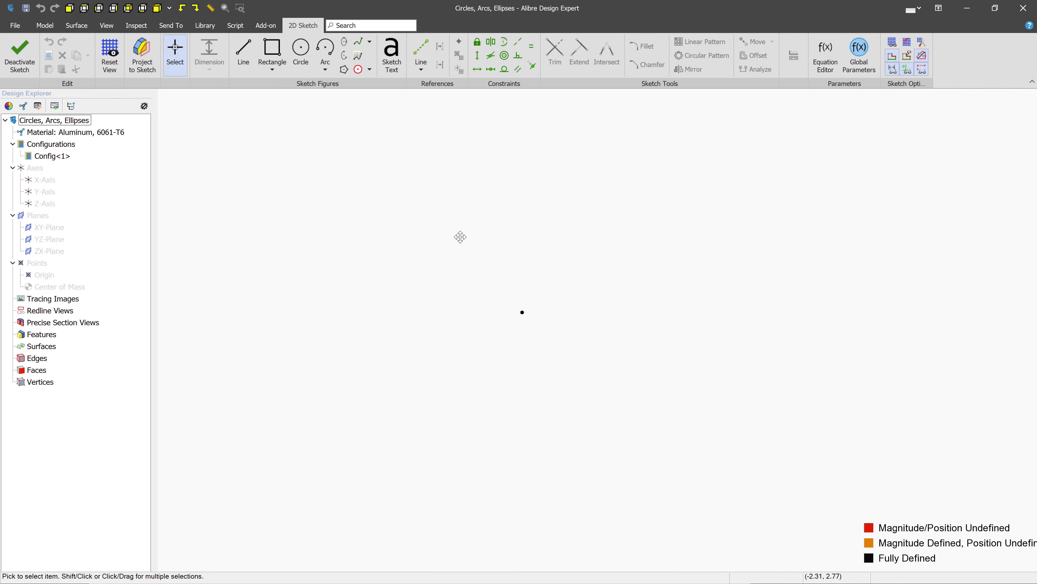
click(301, 54)
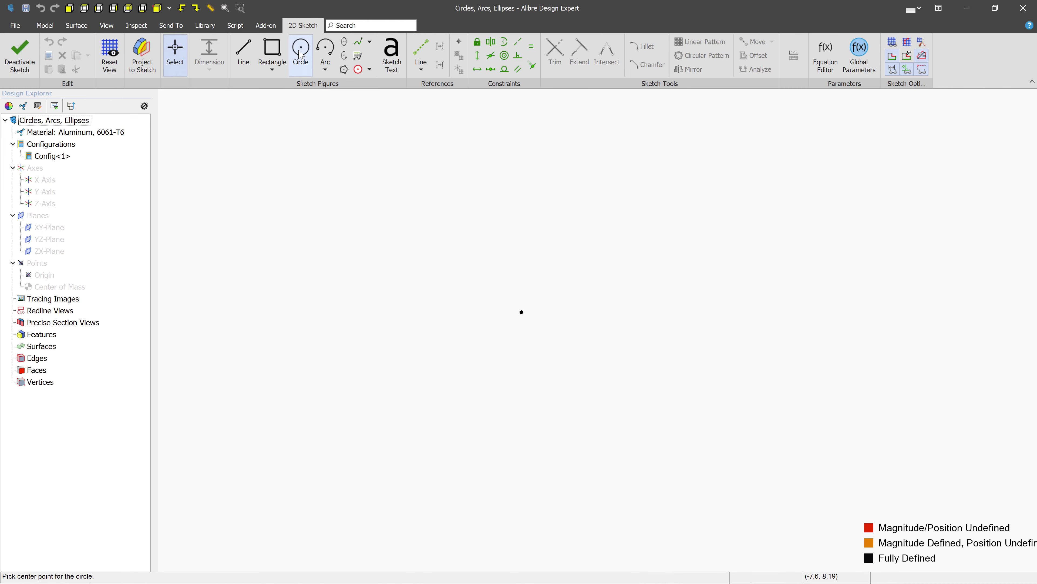
click(399, 218)
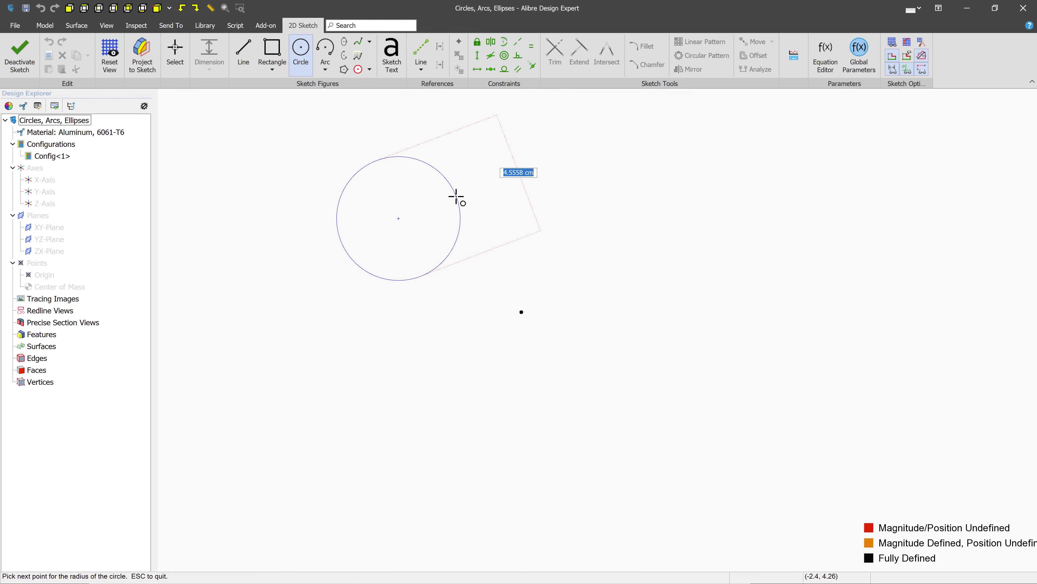
click(457, 197)
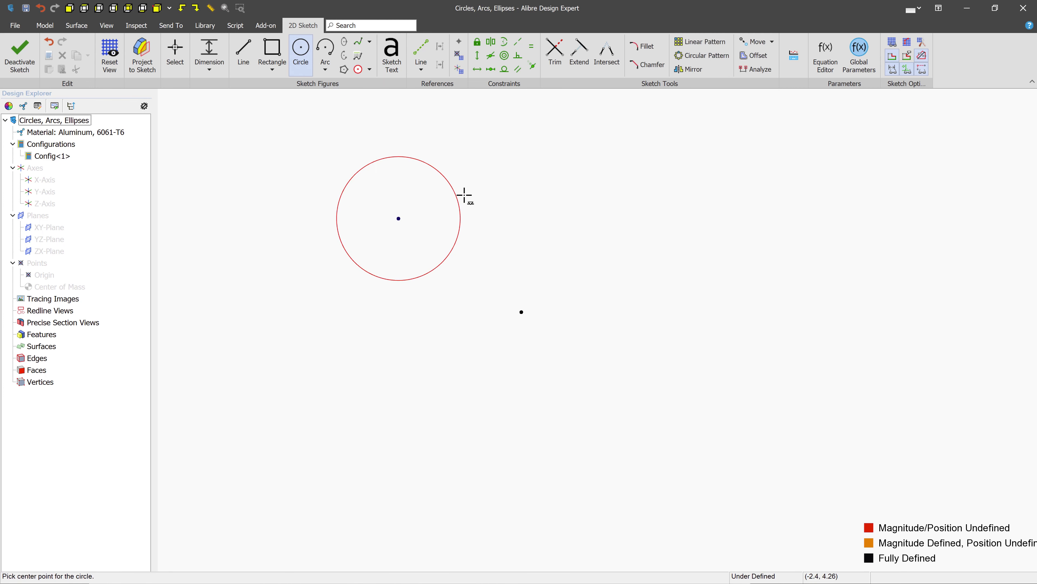
click(602, 219)
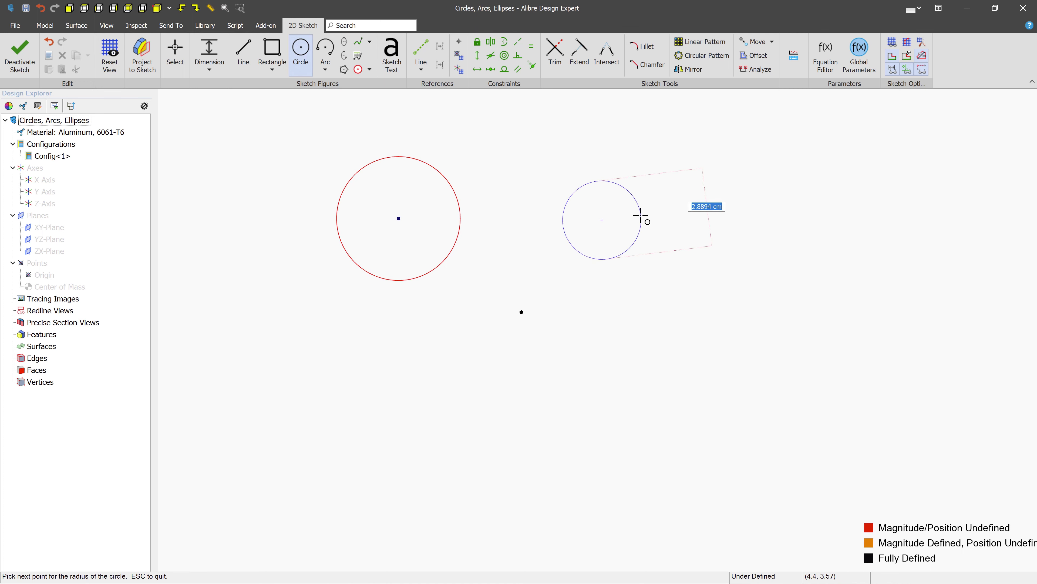
text(2.5)
key(Return)
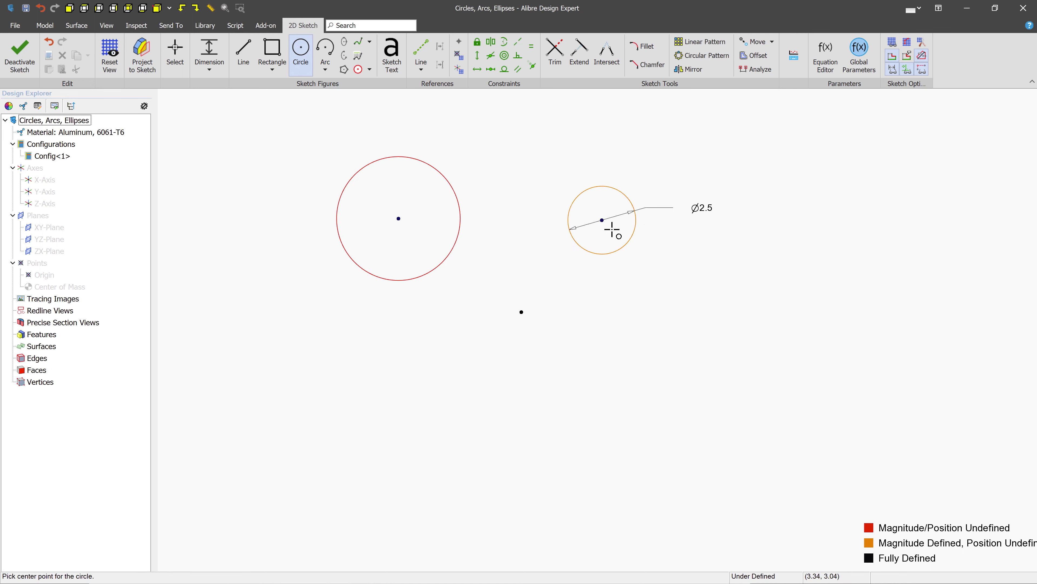
middle_drag(371, 350, 531, 332)
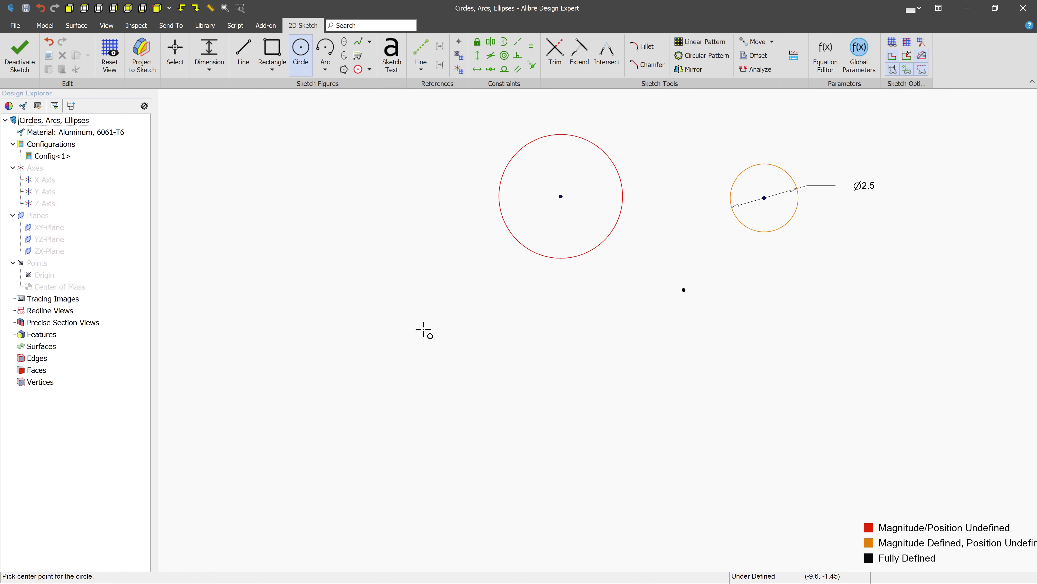
click(438, 327)
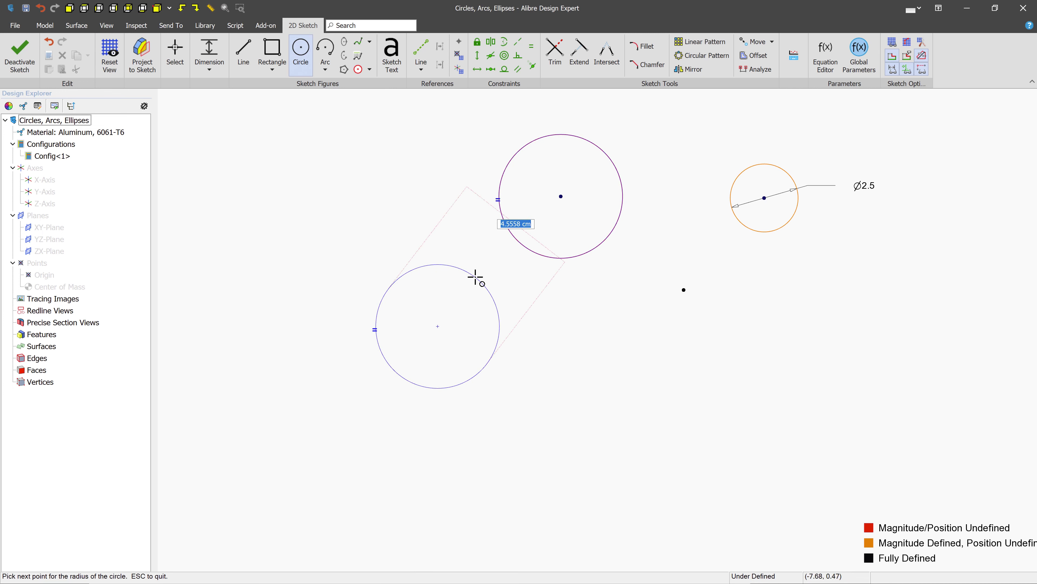
click(376, 330)
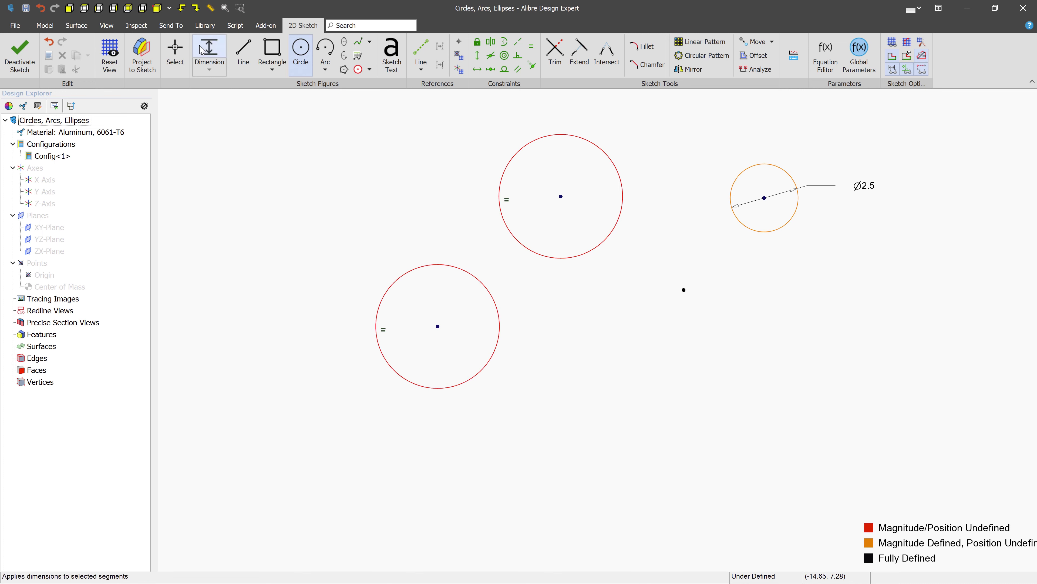
key(Escape)
click(572, 136)
mouse_move(572, 136)
mouse_down()
mouse_move(566, 159)
mouse_move(567, 135)
mouse_move(568, 150)
mouse_up()
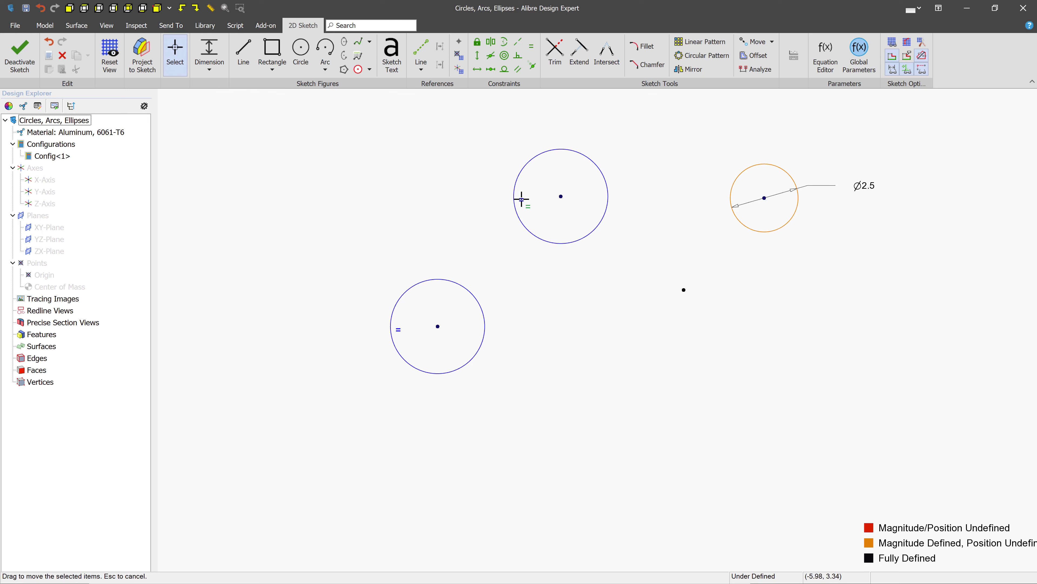
drag(522, 199, 502, 208)
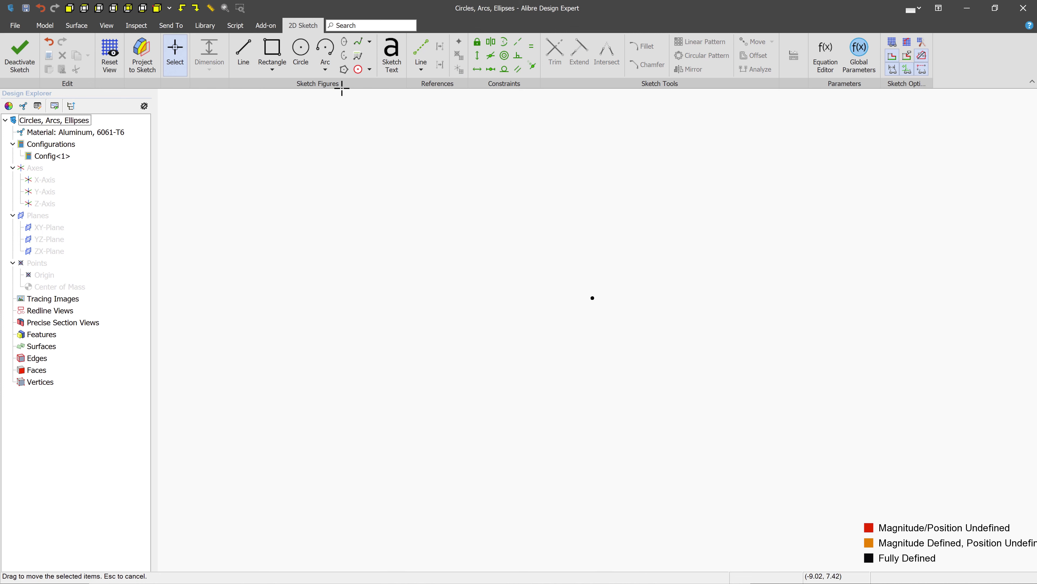
Draw a centre, start, end arc opening from left to right above its centre
click(331, 71)
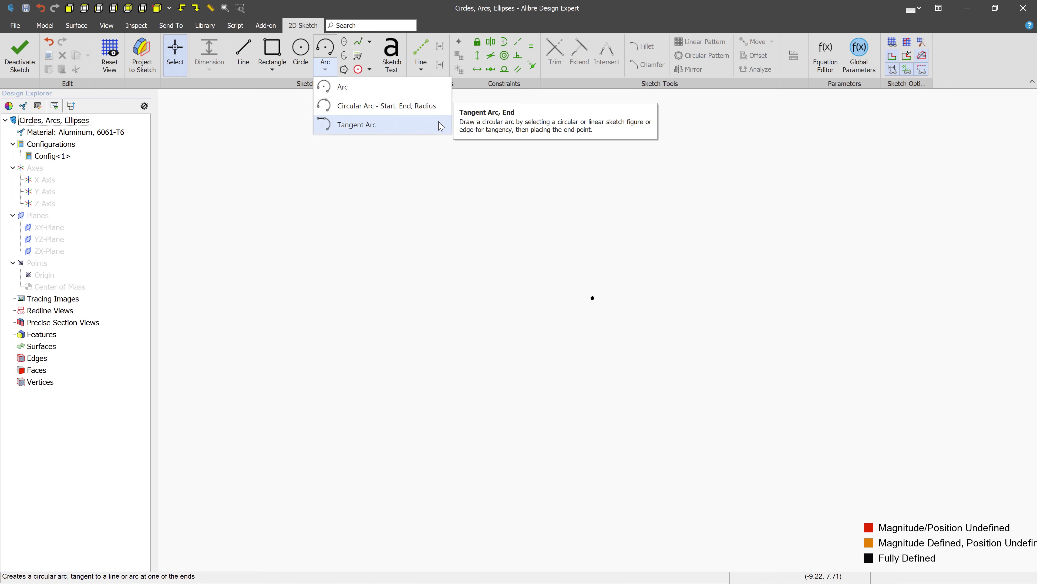
click(436, 93)
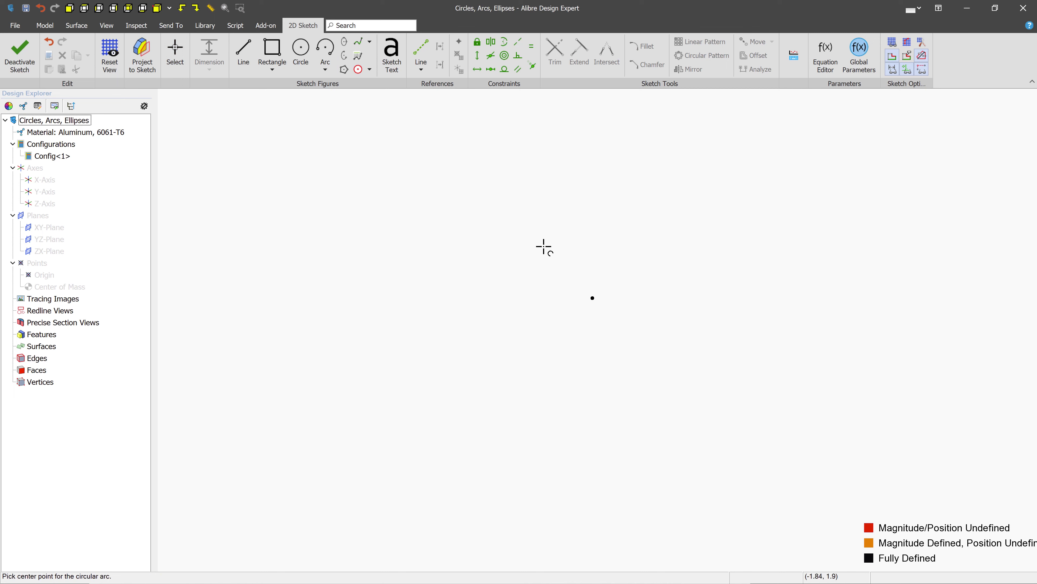
click(439, 257)
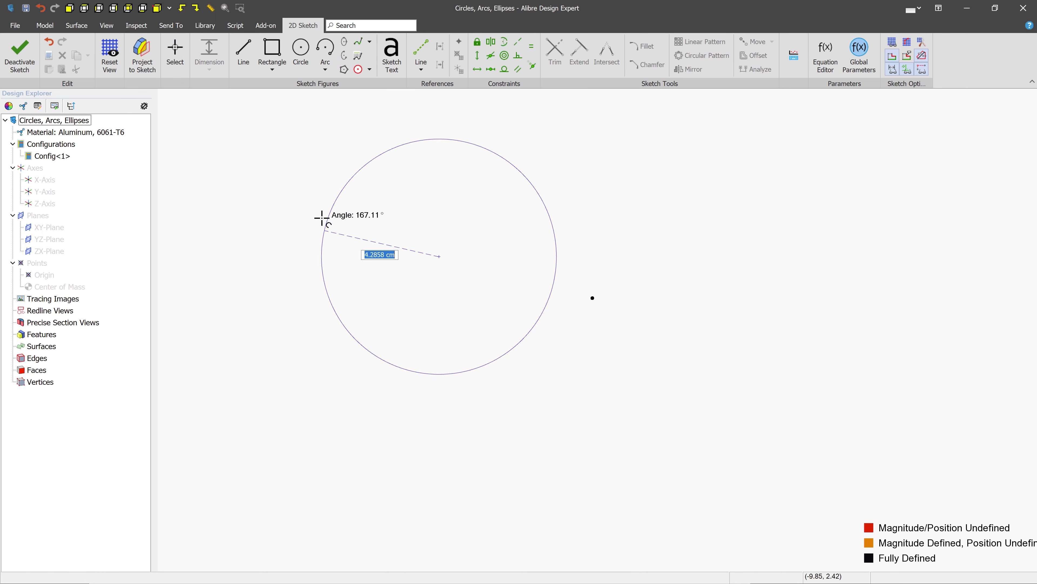
click(323, 212)
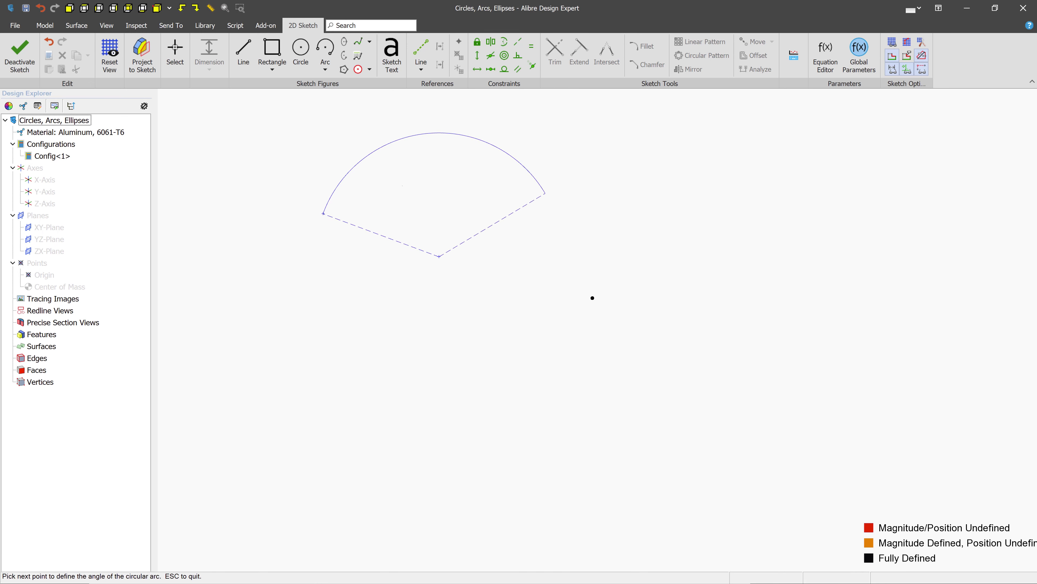
click(552, 175)
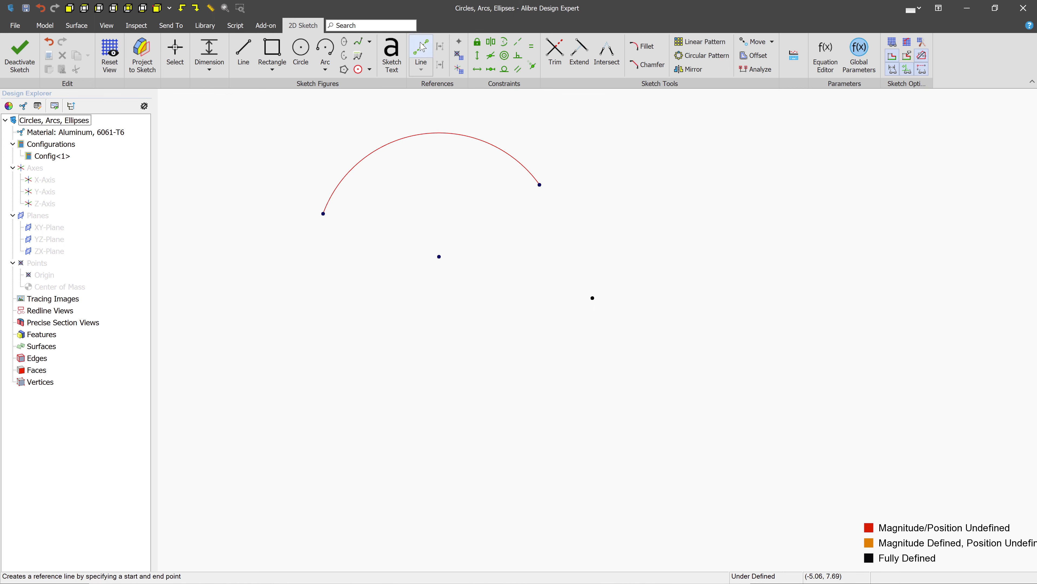
Draw reference lines from the arc's left endpoint to its centre and on to the right endpoint
click(421, 51)
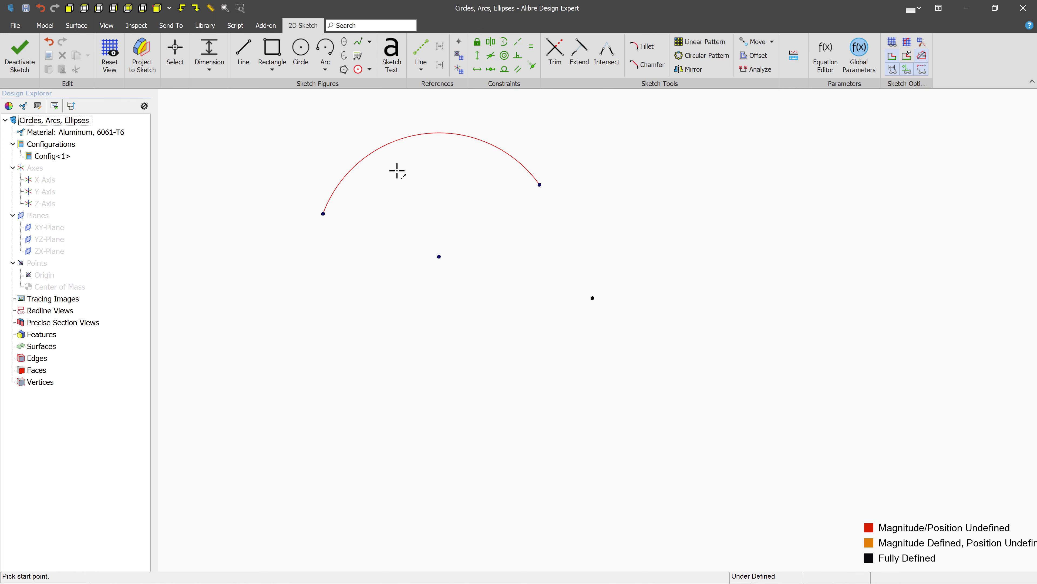
click(323, 214)
click(439, 256)
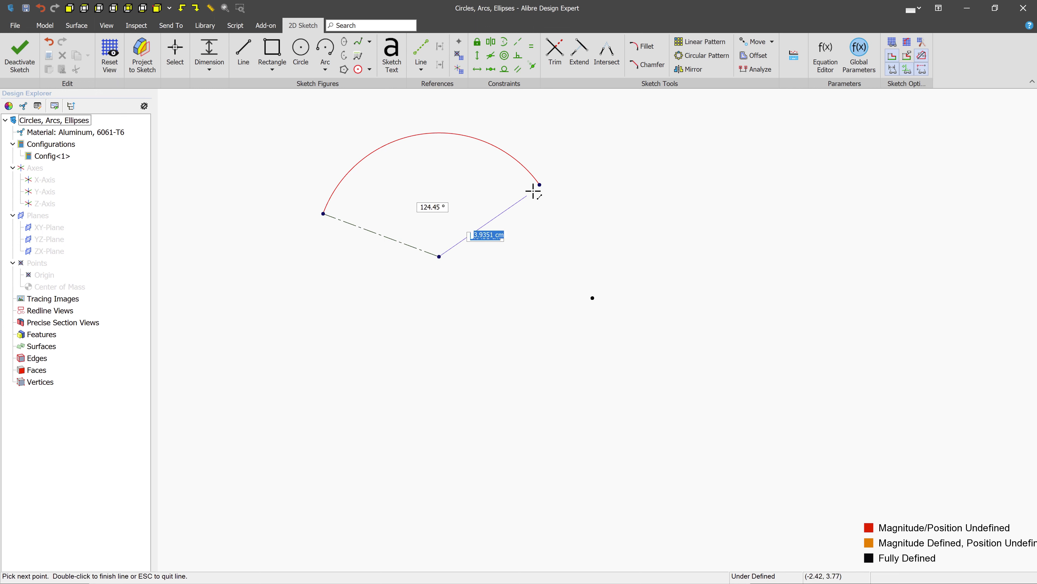
double_click(540, 184)
key(Escape)
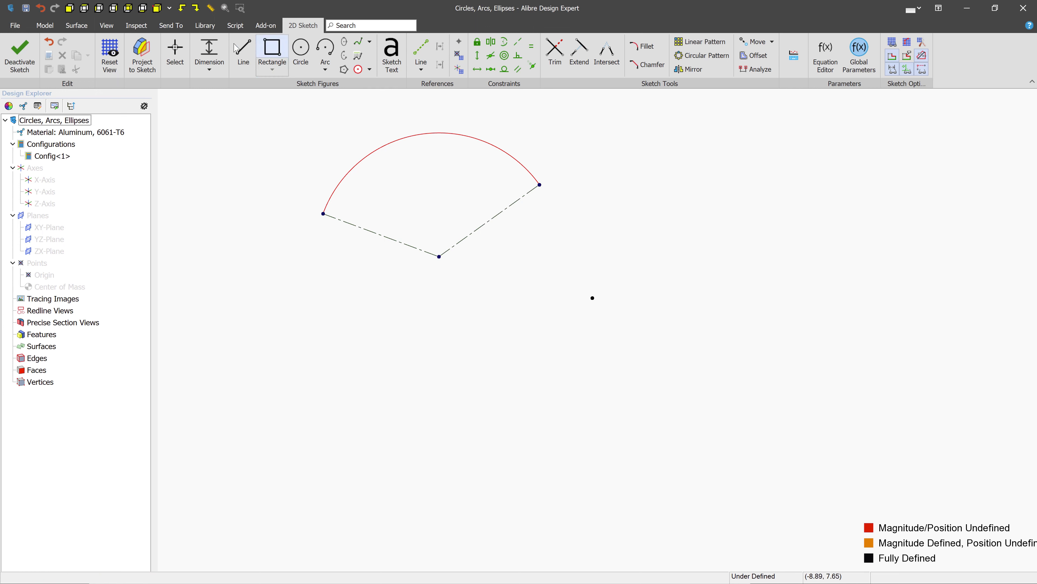
Dimension the angle between the two reference lines to 135°
click(209, 51)
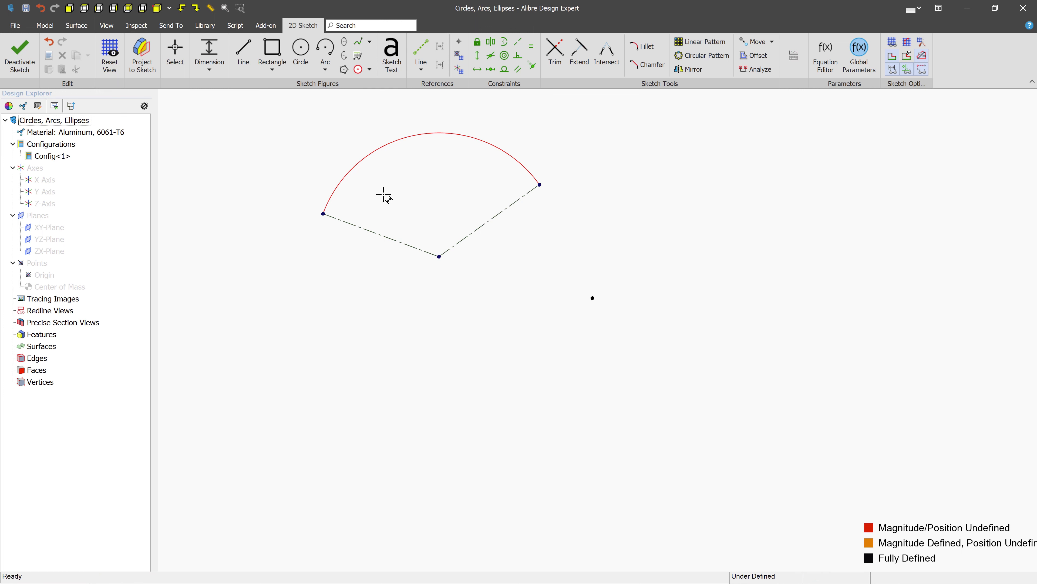
click(389, 235)
click(491, 223)
click(439, 201)
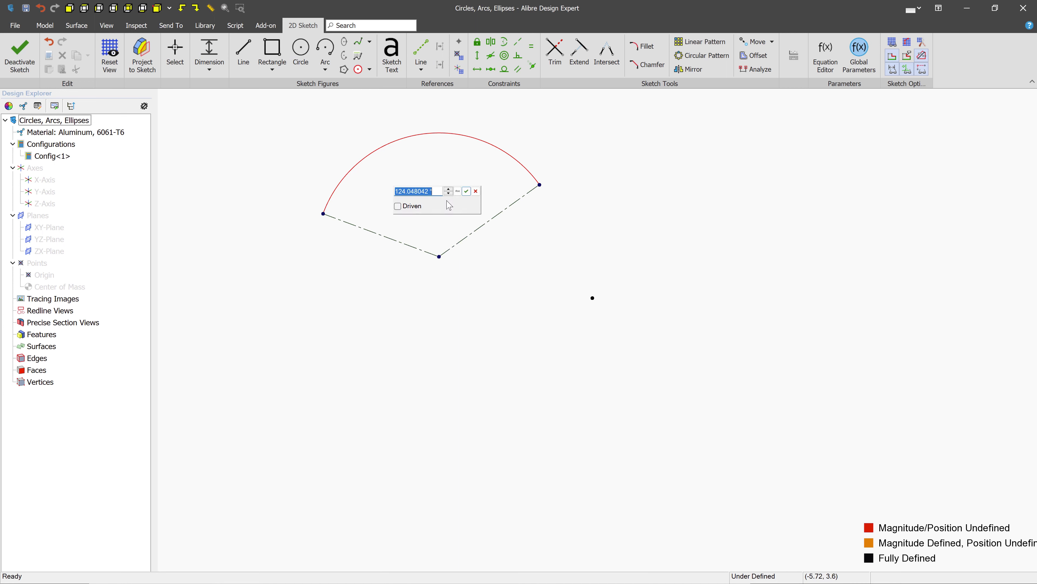
text(135)
key(Return)
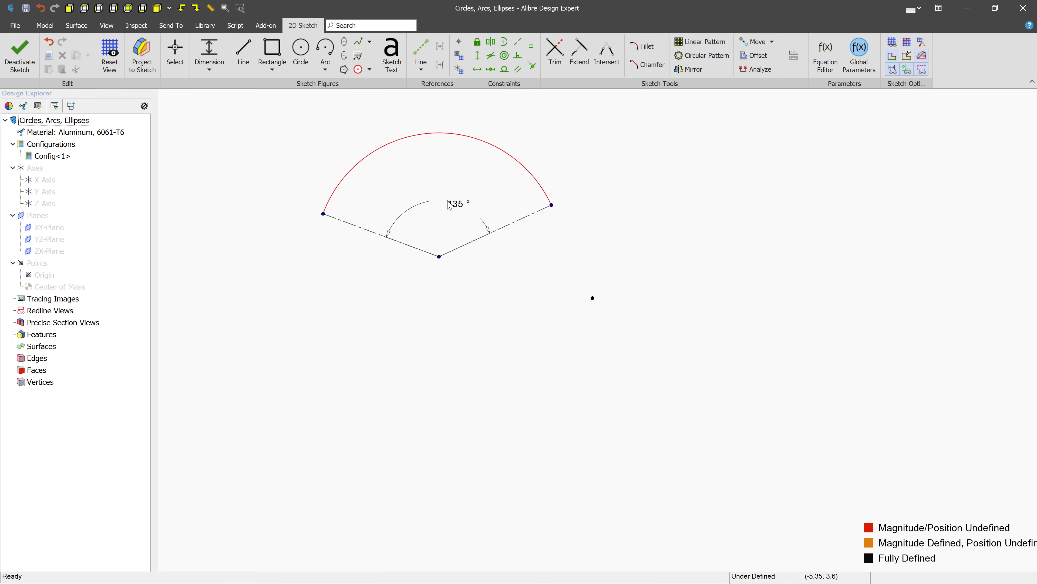
Draw a start, end, radius arc to the right of the 135° arc
click(326, 68)
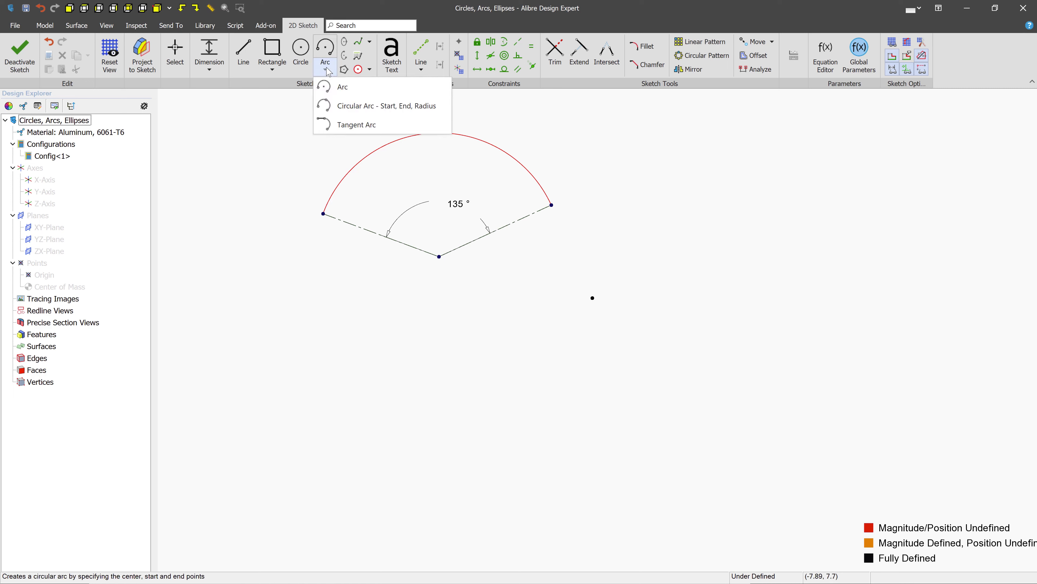
click(437, 106)
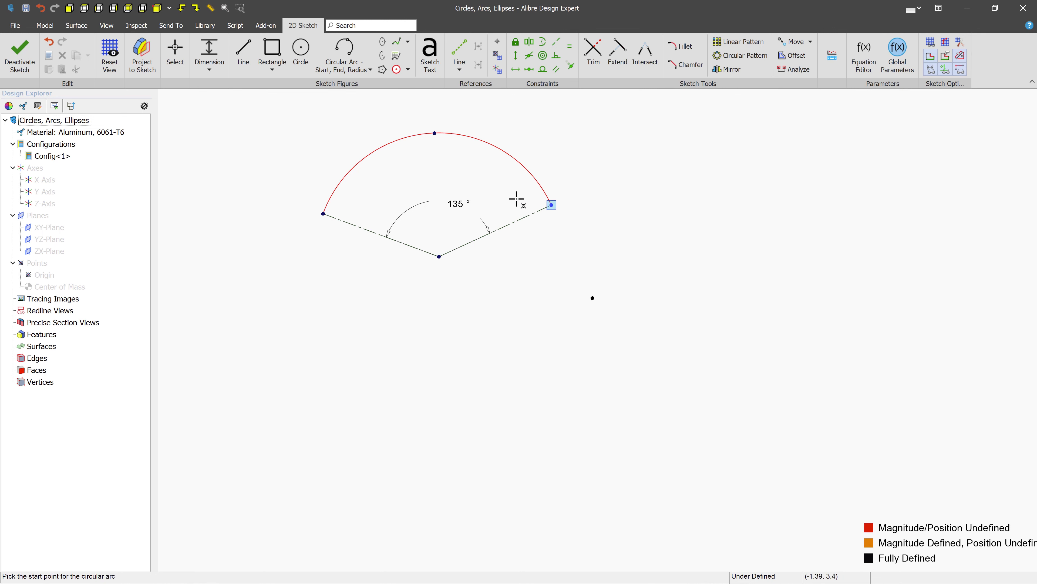
click(667, 247)
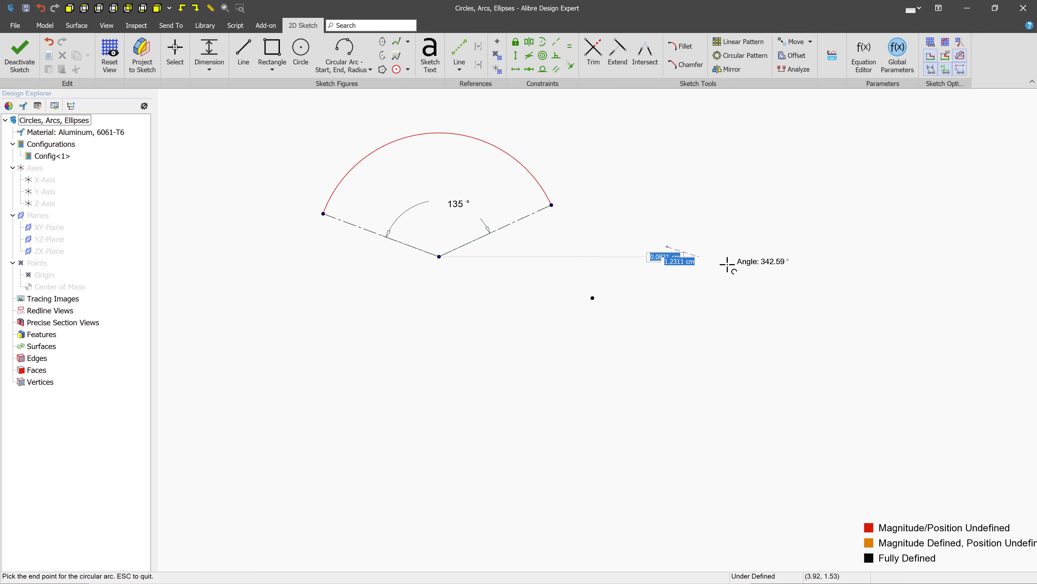
click(869, 296)
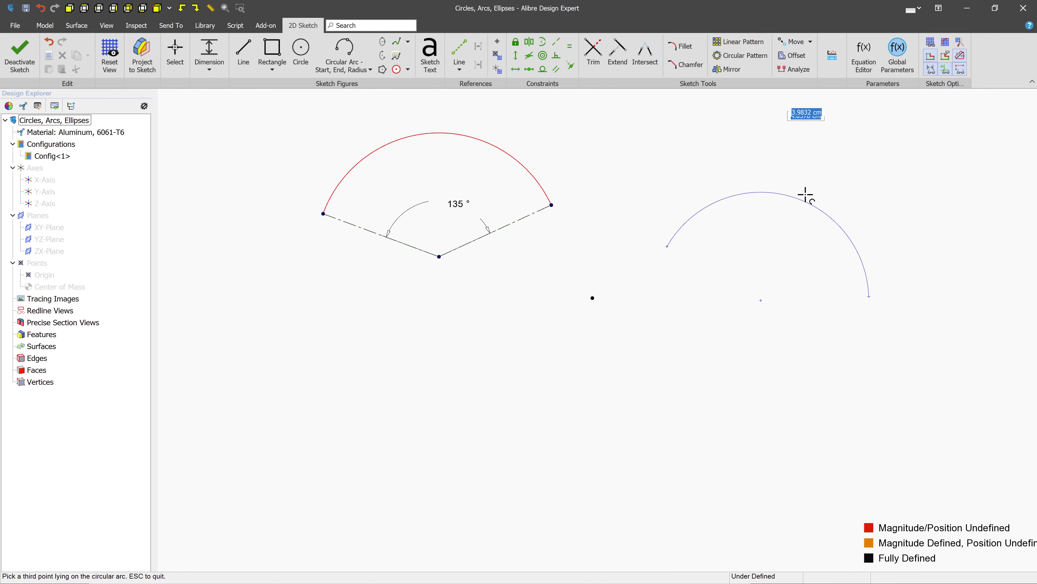
click(781, 217)
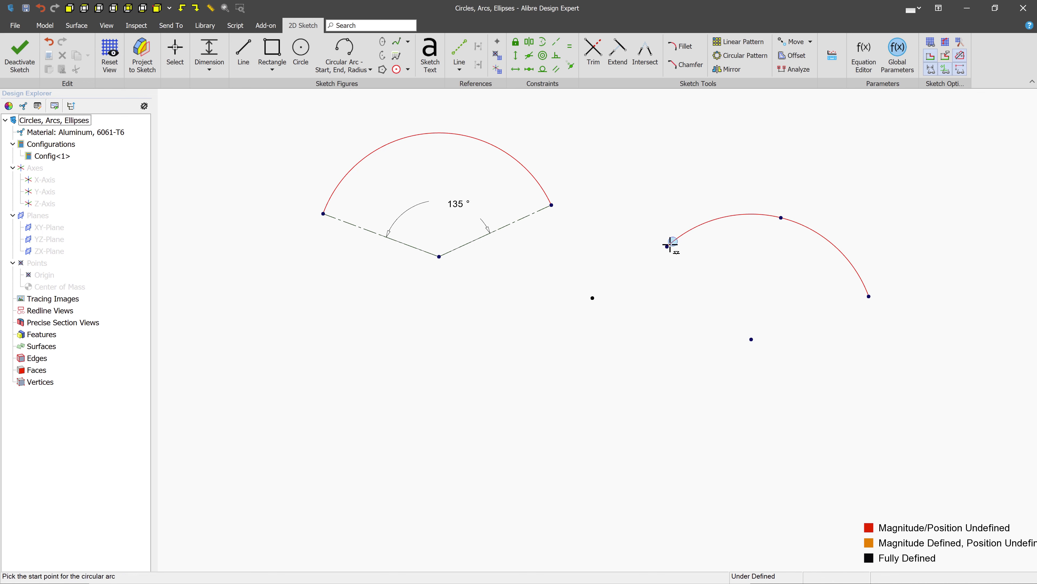
Draw two slanted lines below, one on the left and one further right
click(243, 52)
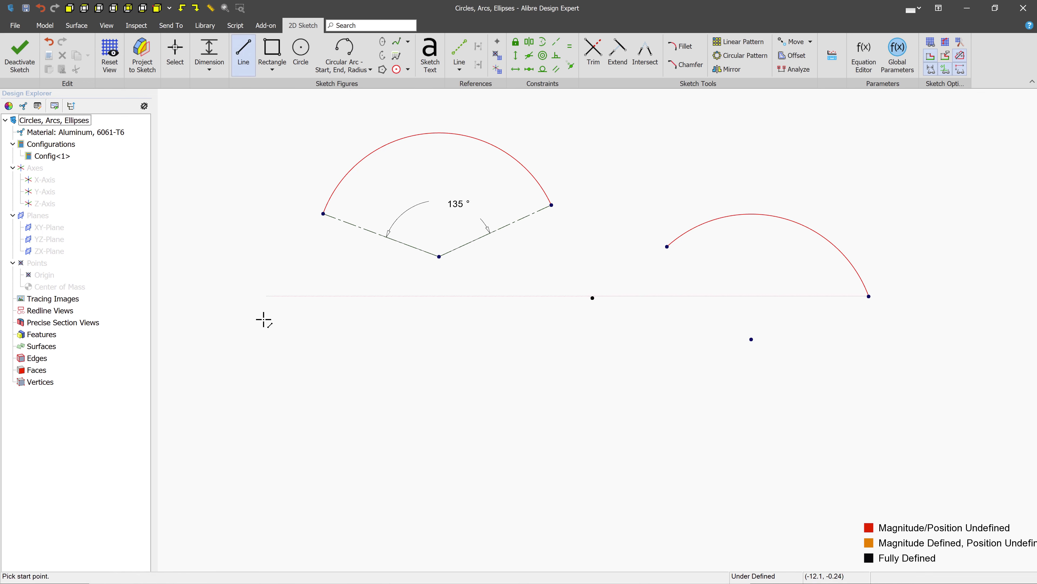
click(264, 401)
click(306, 338)
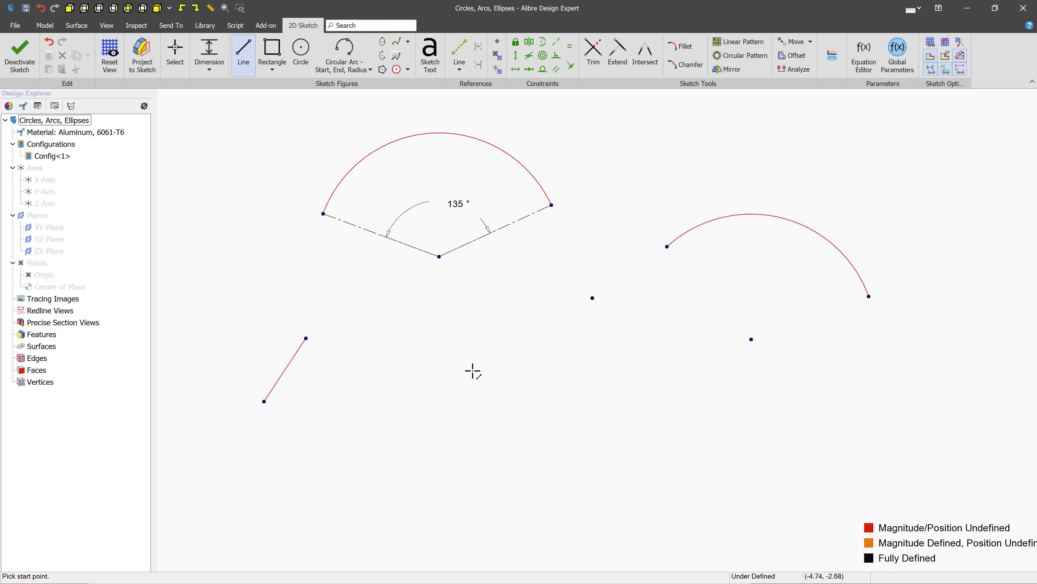
click(498, 350)
click(579, 407)
Join the two lines' upper ends with a three-point arc bridging them
click(305, 338)
click(498, 350)
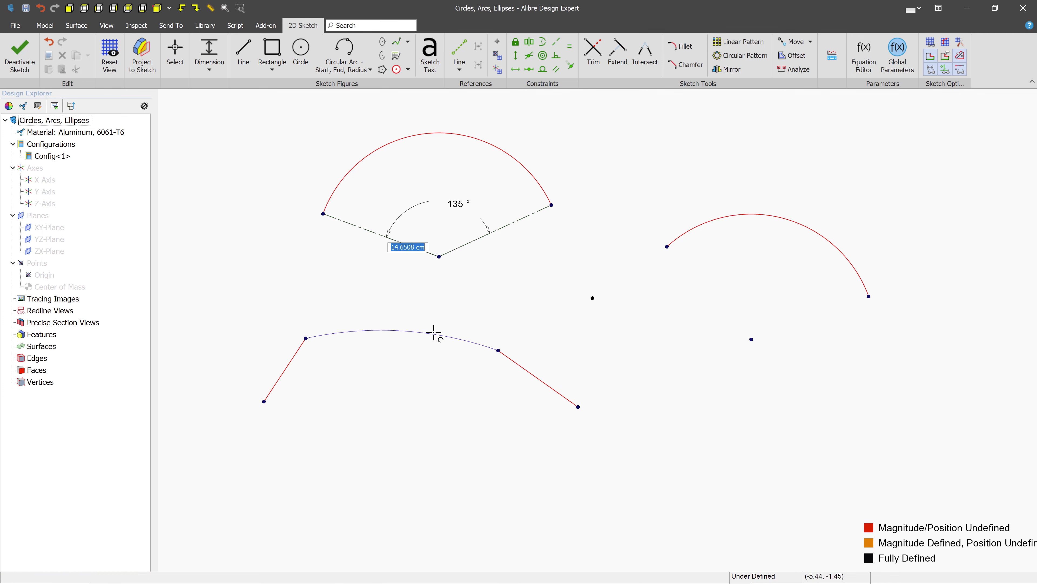
click(424, 311)
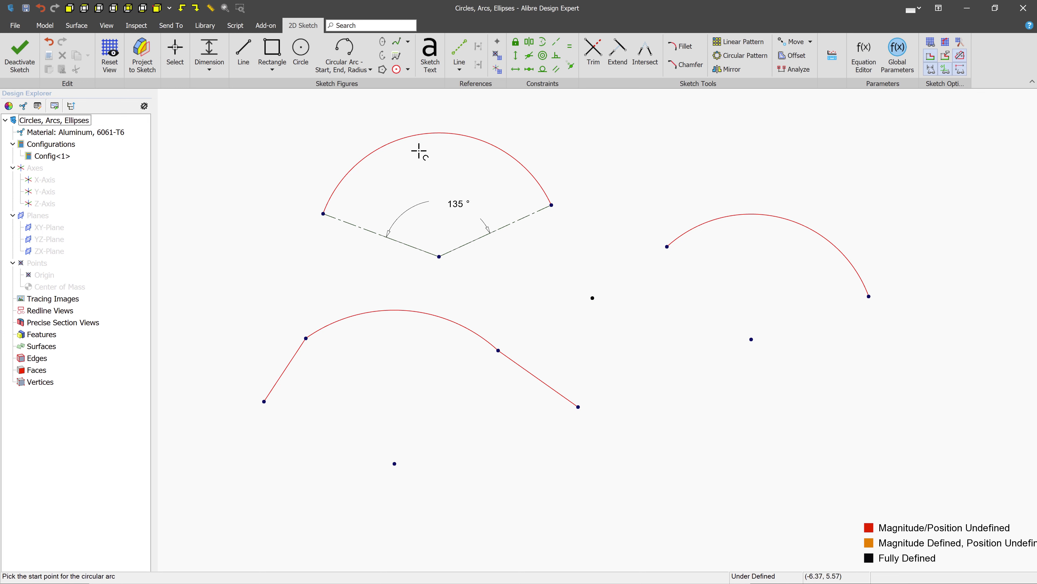
click(209, 49)
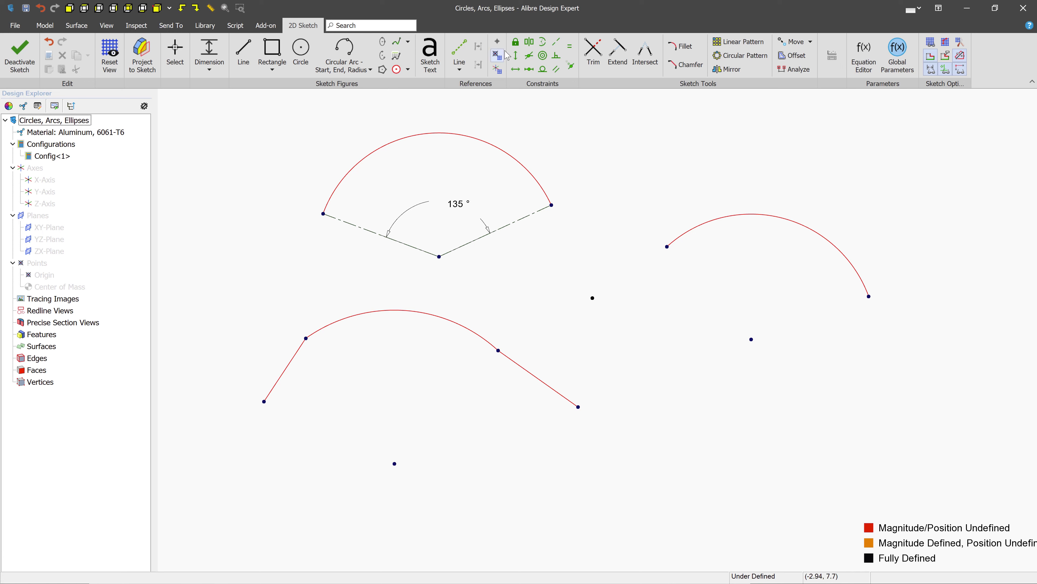
Constrain the right arc's start point vertically above its centre
click(516, 57)
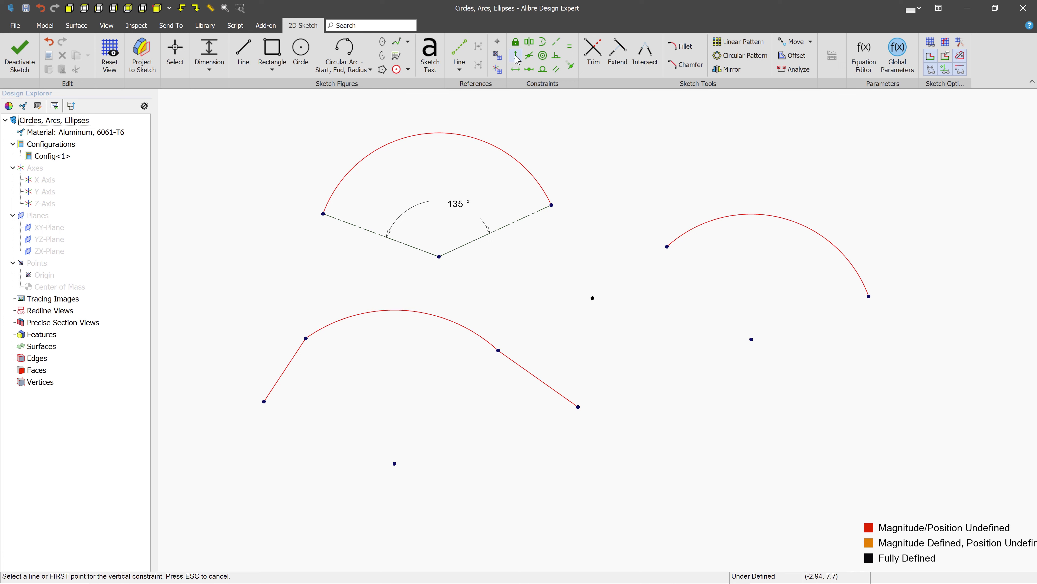
click(667, 246)
click(752, 339)
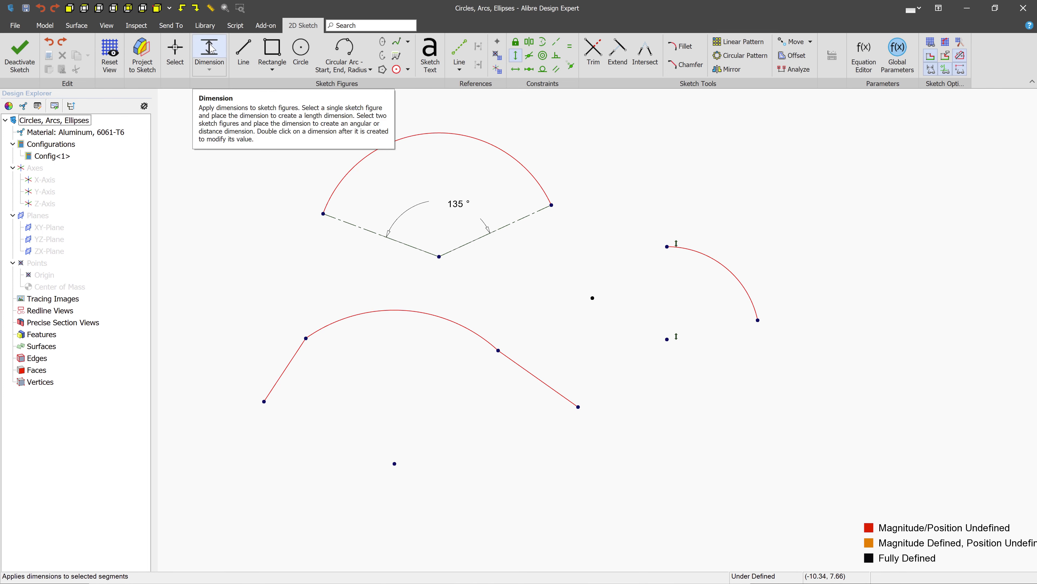
Dimension the right arc's radius to 4, then undo it
click(721, 260)
click(814, 201)
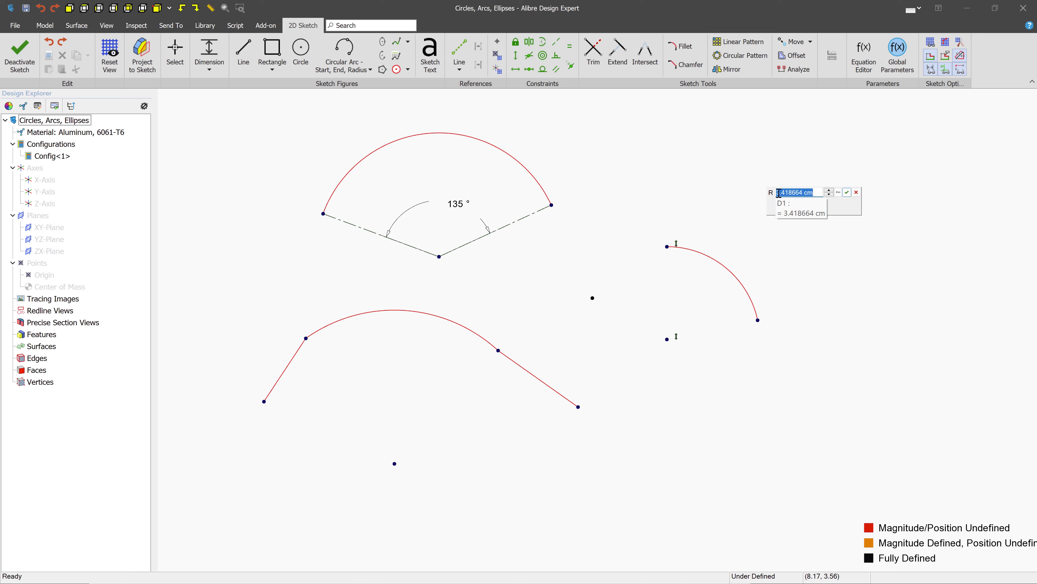
text(4)
key(Return)
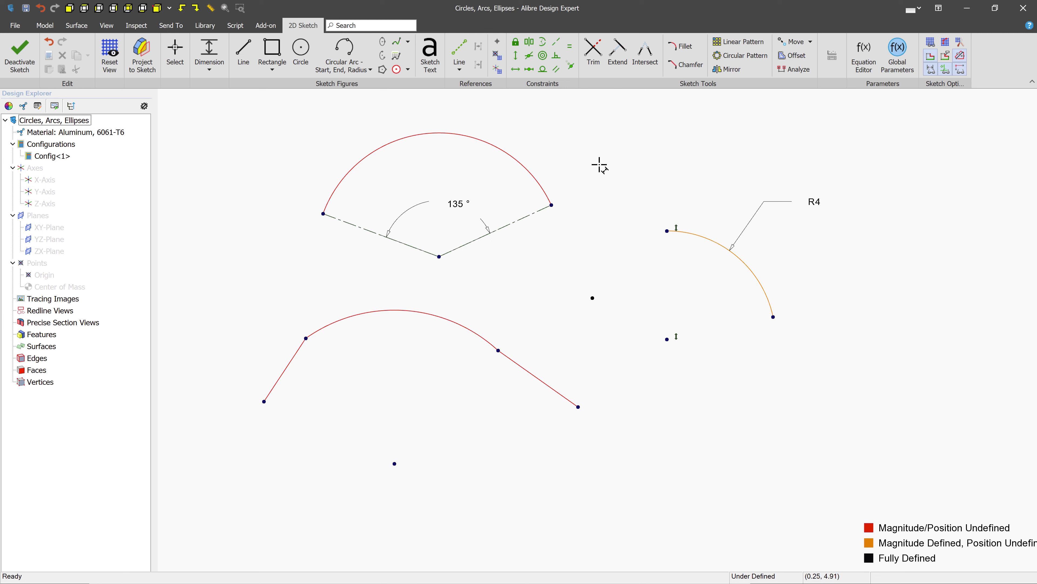
key(ctrl+z)
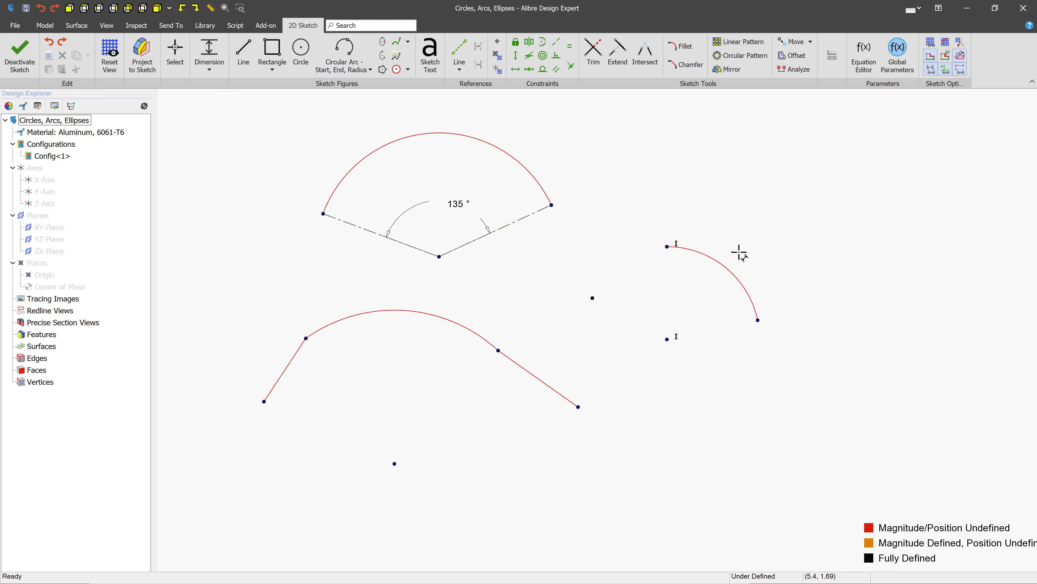
Give the right arc a diameter dimension of 9
click(727, 267)
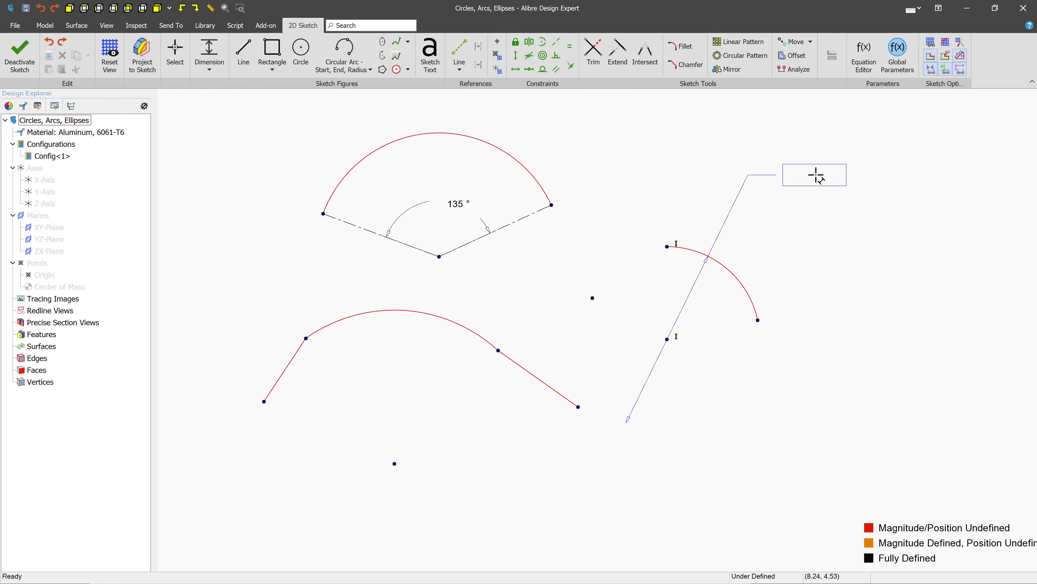
click(817, 174)
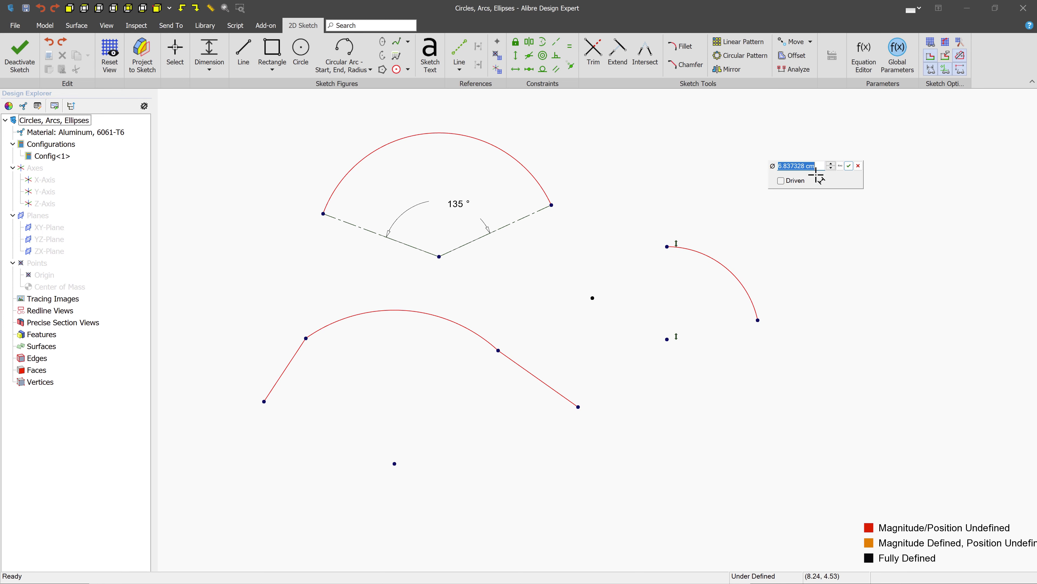
text(9)
key(Return)
scroll(878, 193, down, 2)
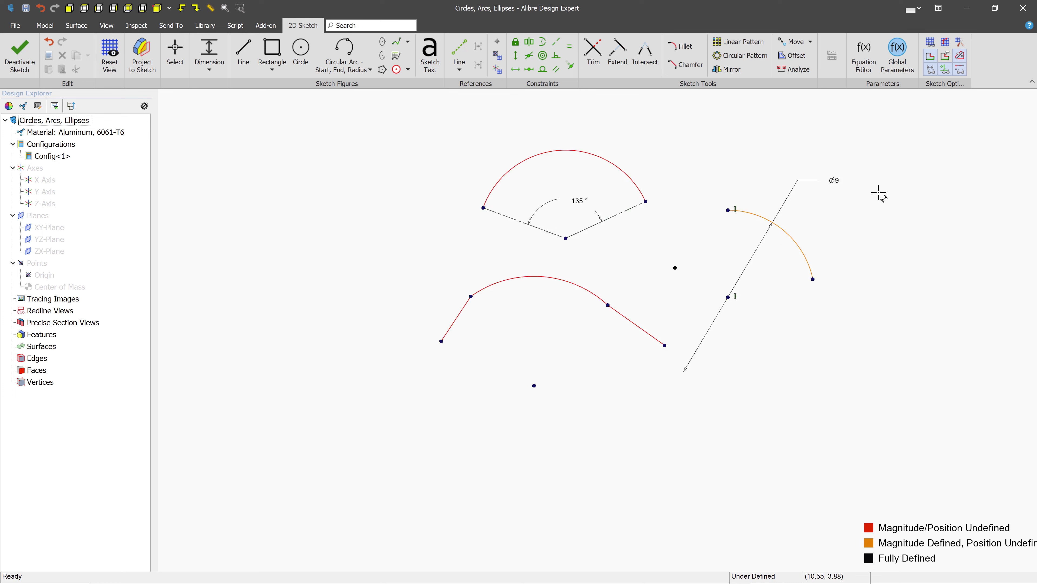
scroll(878, 192, down, 1)
Draw a tangent arc from the left line's lower end, then drag the line to reshape the curves
click(365, 73)
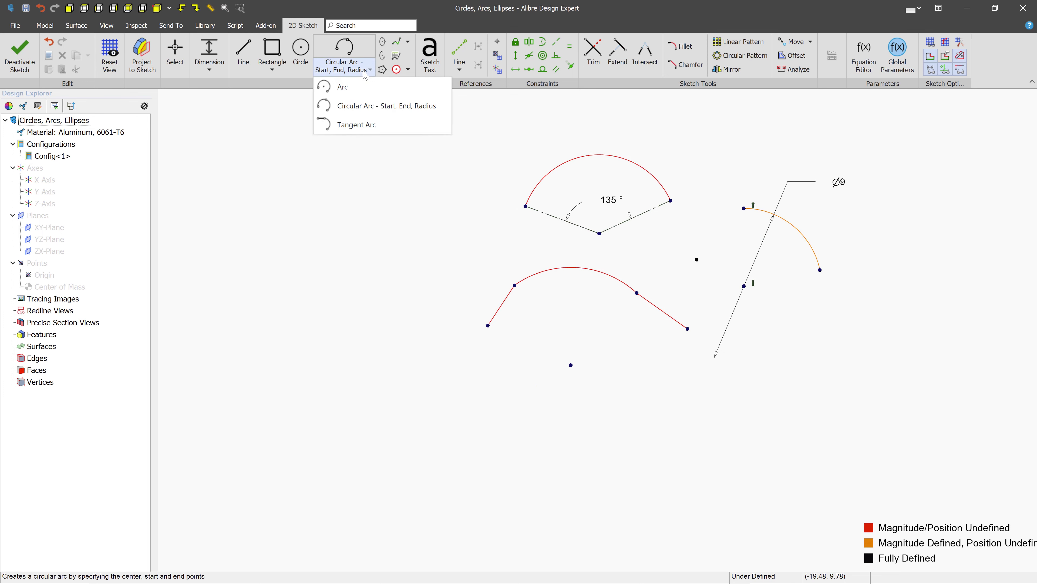
click(387, 127)
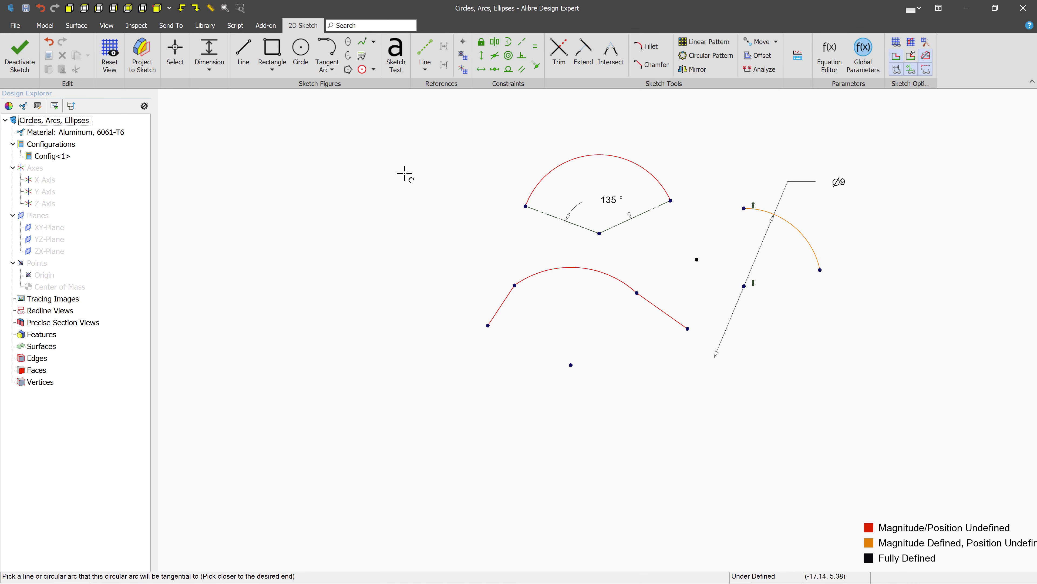
click(489, 322)
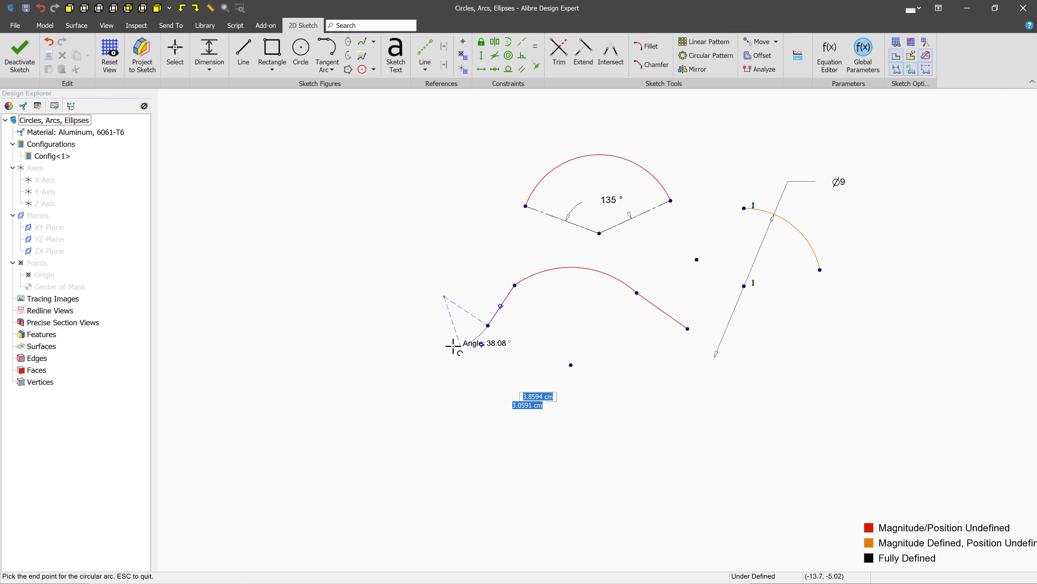
click(438, 345)
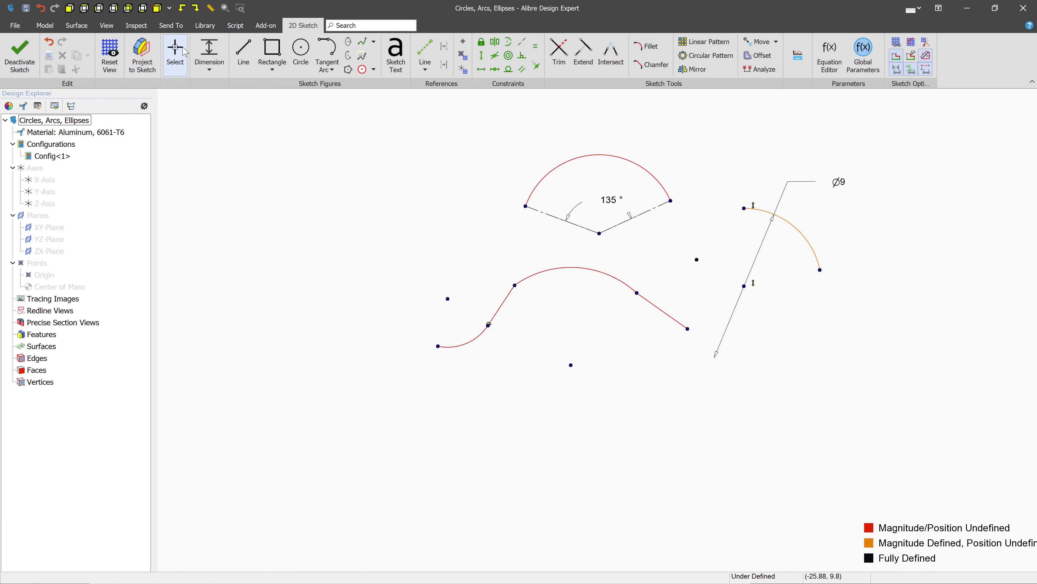
click(175, 53)
mouse_move(501, 305)
mouse_down()
mouse_move(523, 326)
mouse_move(507, 310)
mouse_up()
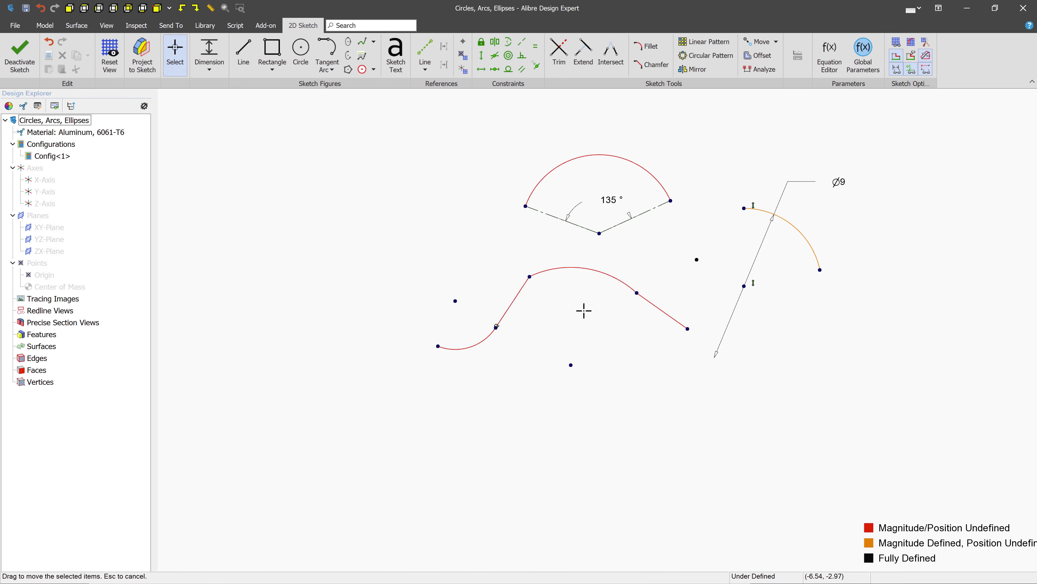
Make the left slanted line tangent to the bridge arc
click(509, 69)
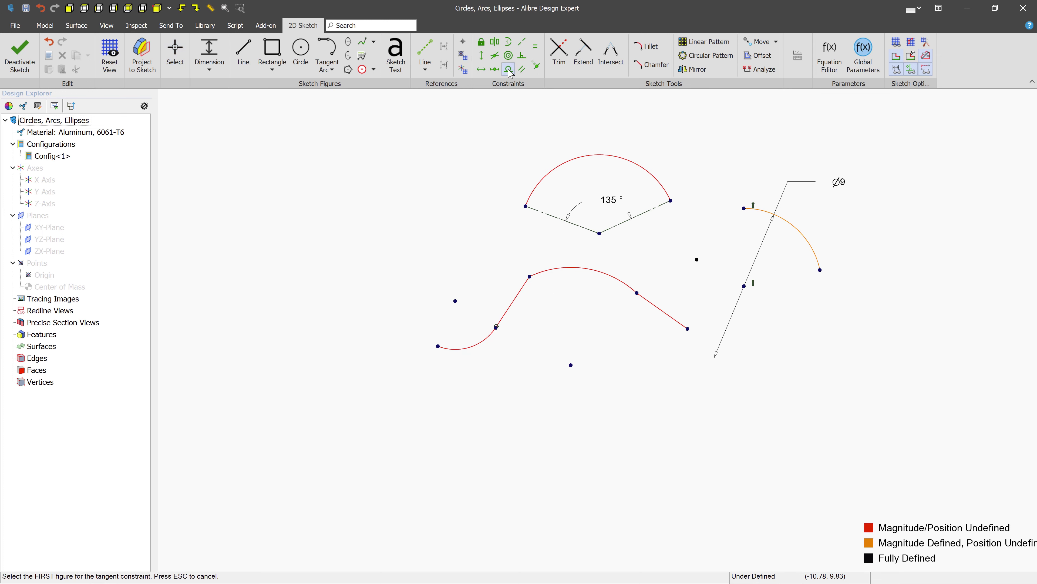
click(523, 286)
click(597, 270)
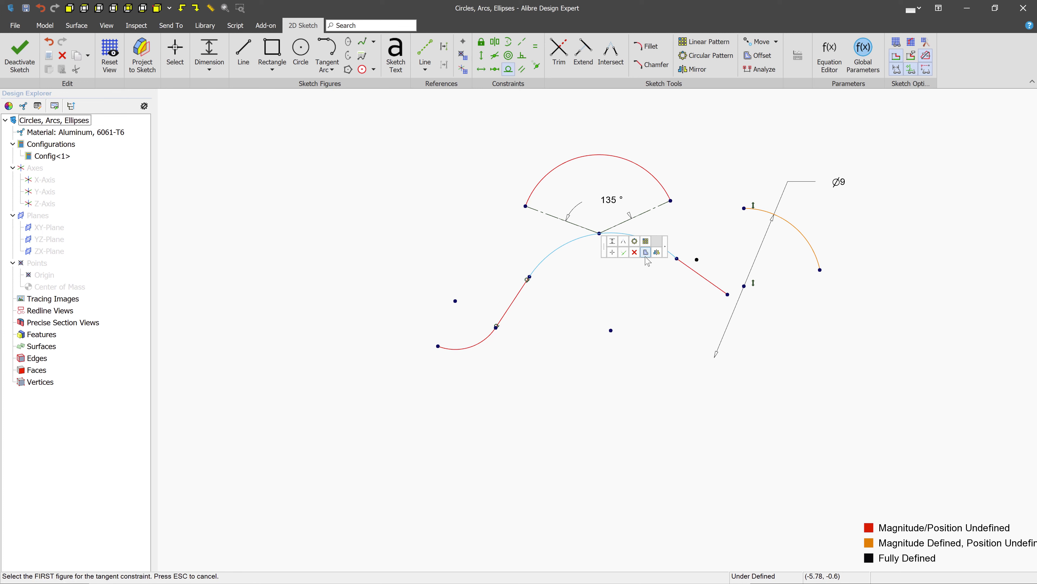
key(Escape)
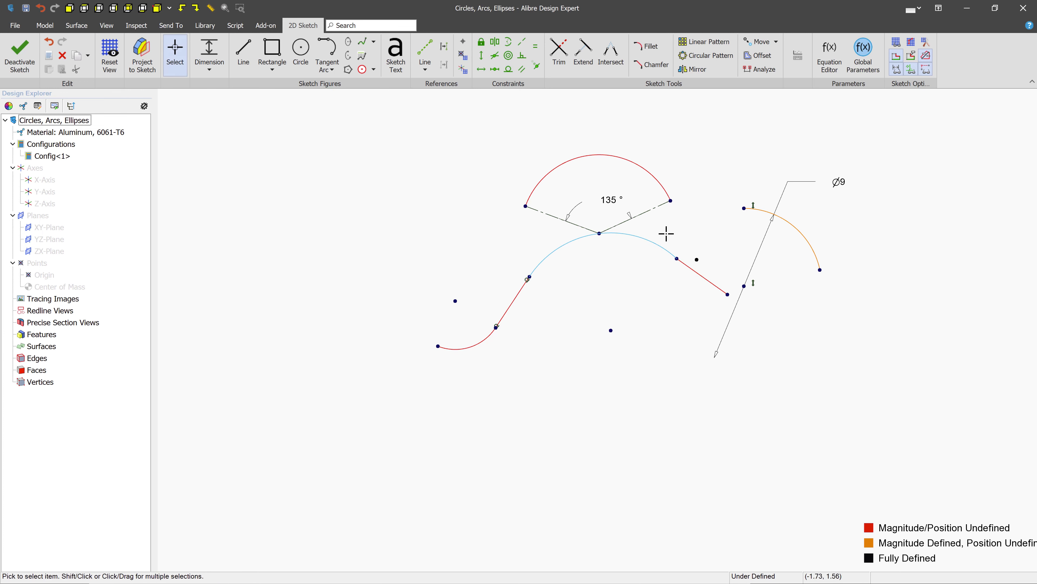
Drag the bridge arc back down and draw a tangent arc off the 135° arc's right end
drag(652, 239, 703, 370)
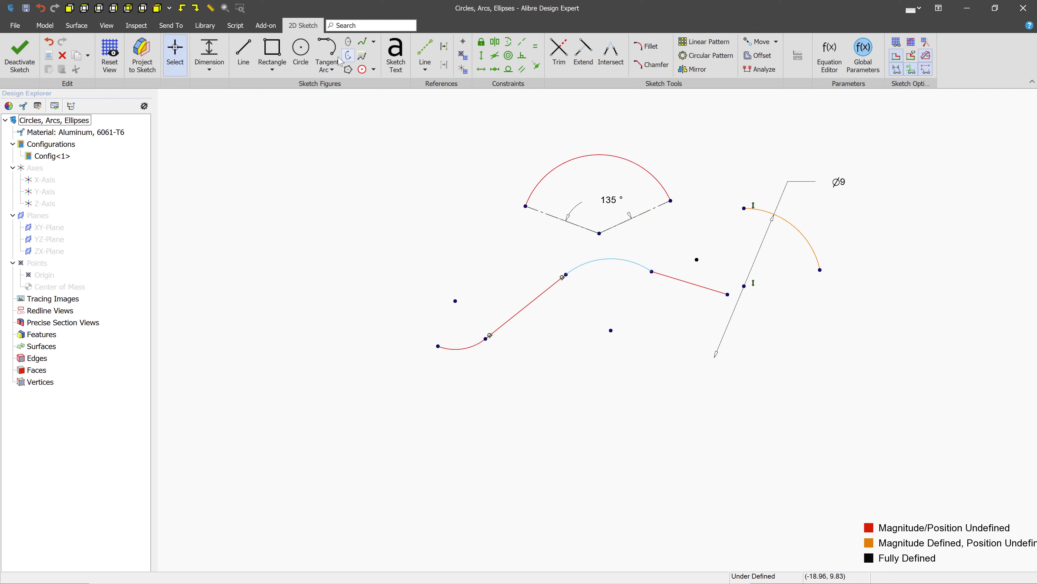
click(327, 50)
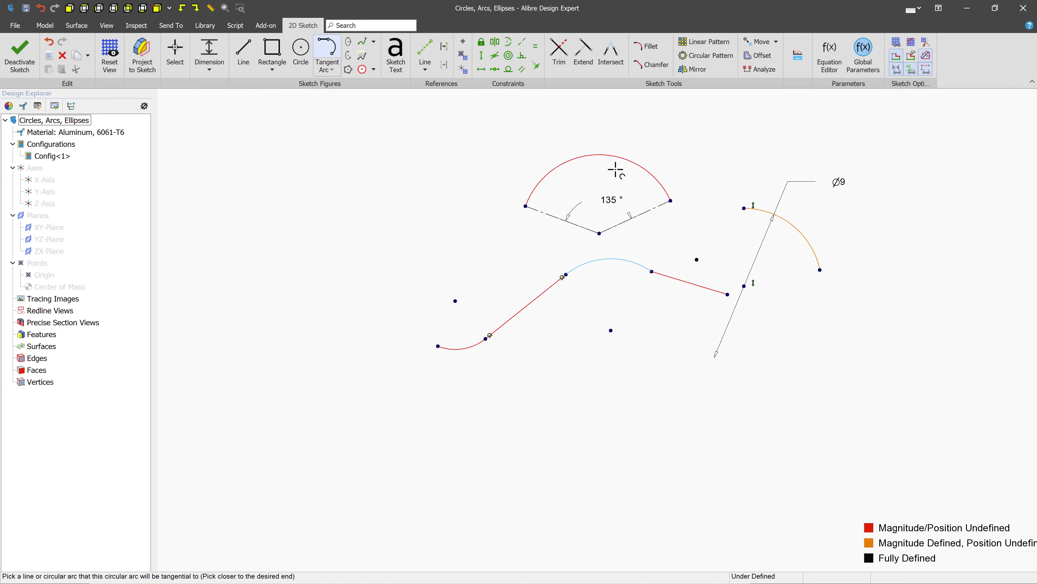
click(667, 192)
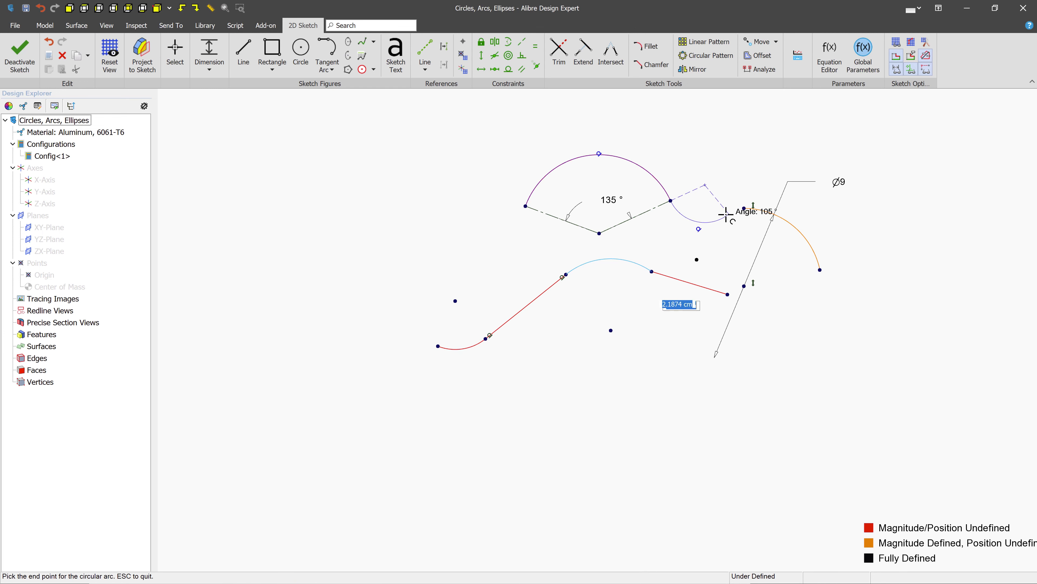
click(715, 219)
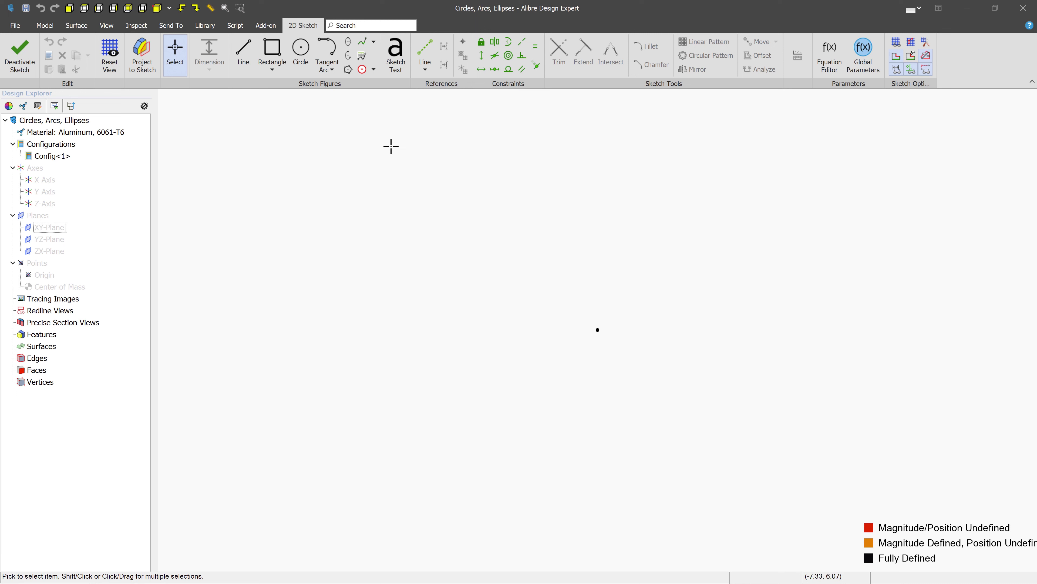
Draw an ellipse on the sketch point, first radius to the right, second radius 3.0168 upward
click(348, 42)
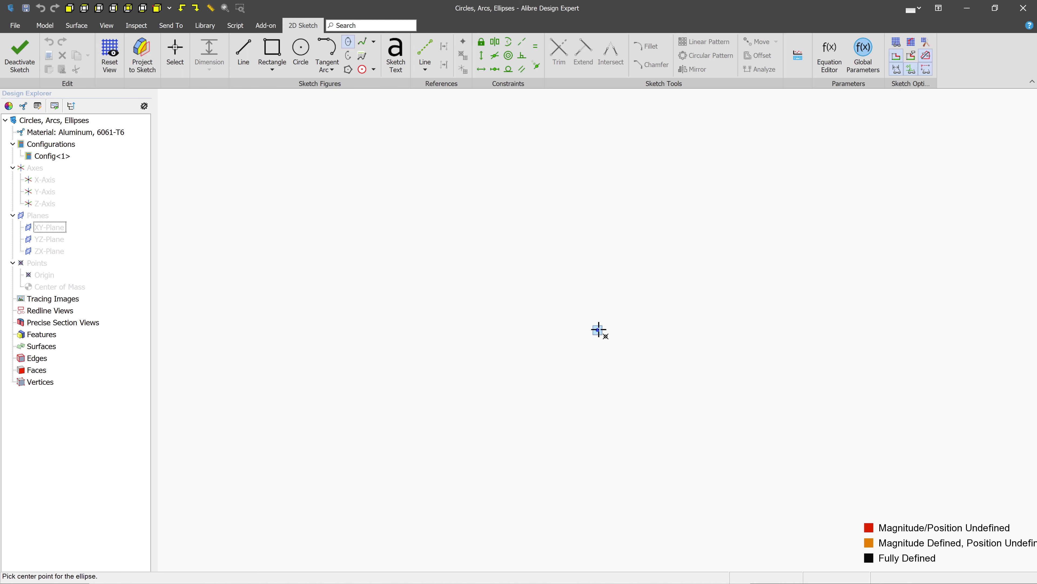
click(598, 329)
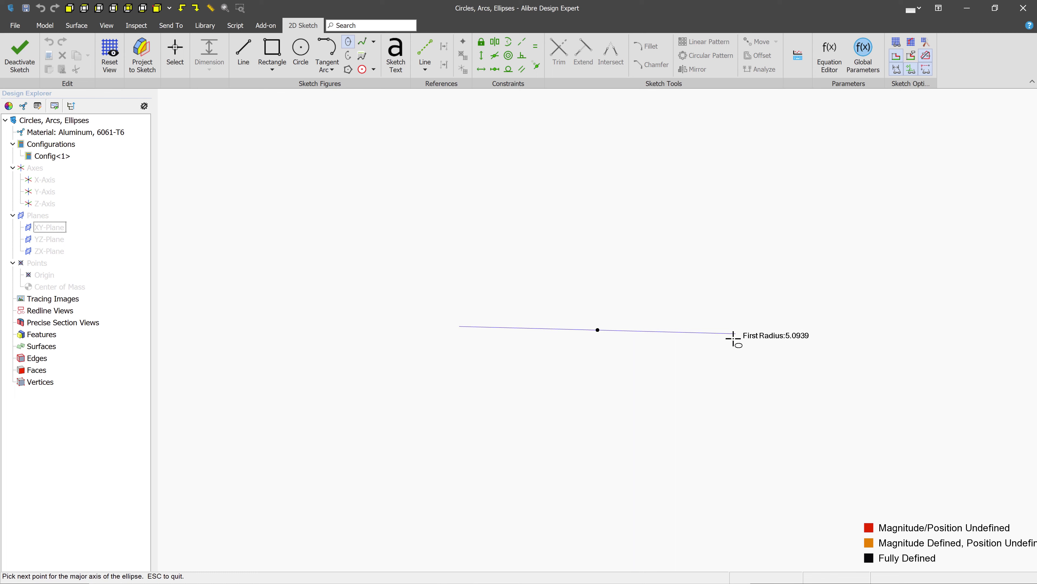
click(778, 336)
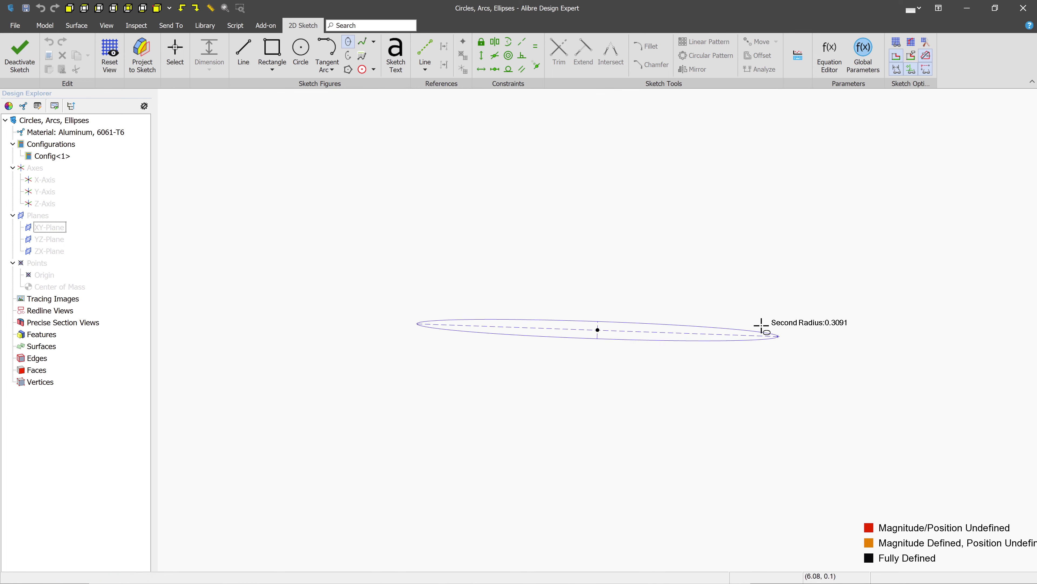
click(756, 253)
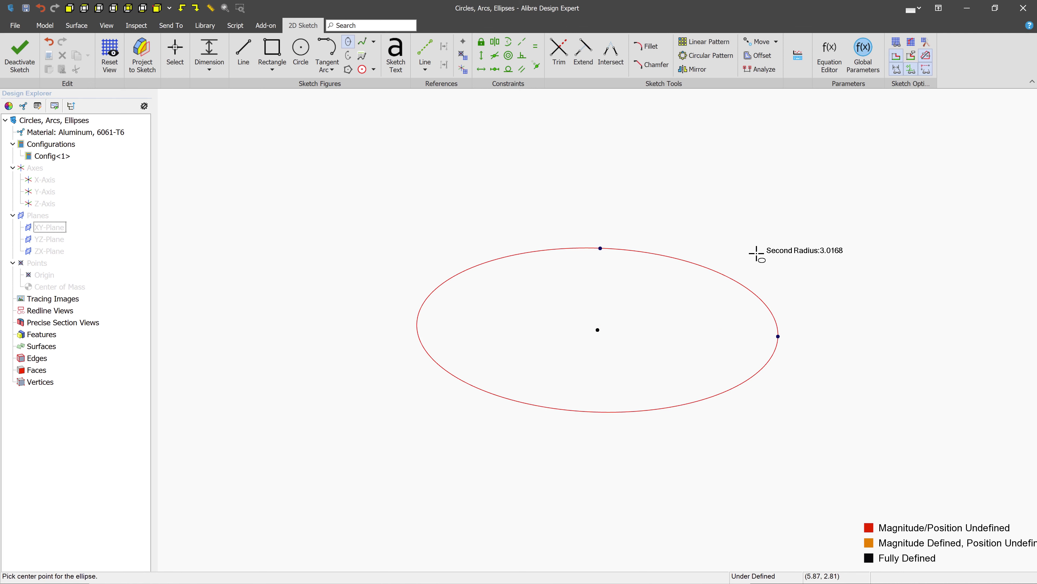
Draw reference lines from the ellipse's top to centre to right point, and make the short-axis line vertical
click(425, 55)
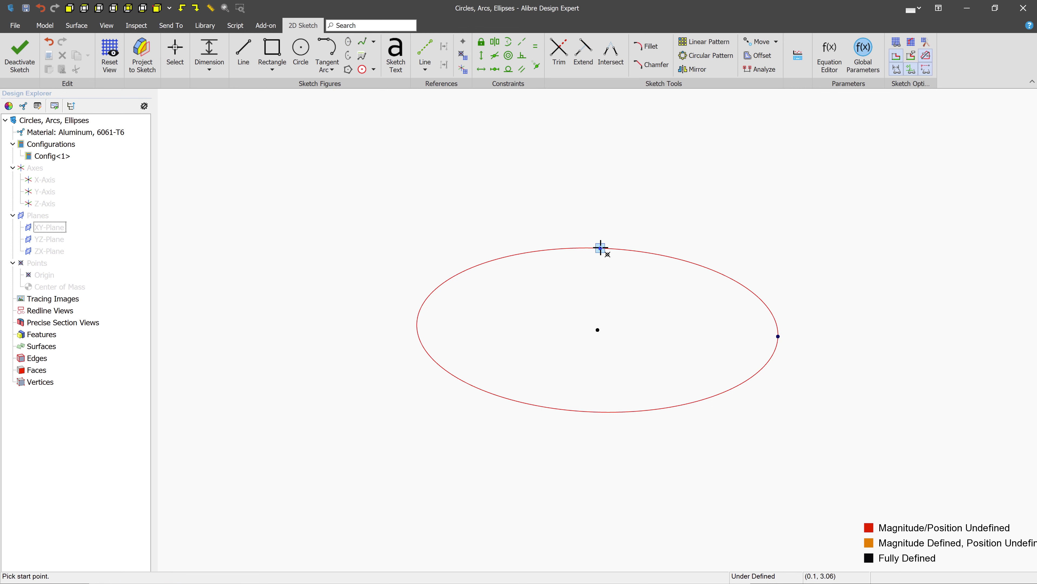
click(600, 248)
click(598, 329)
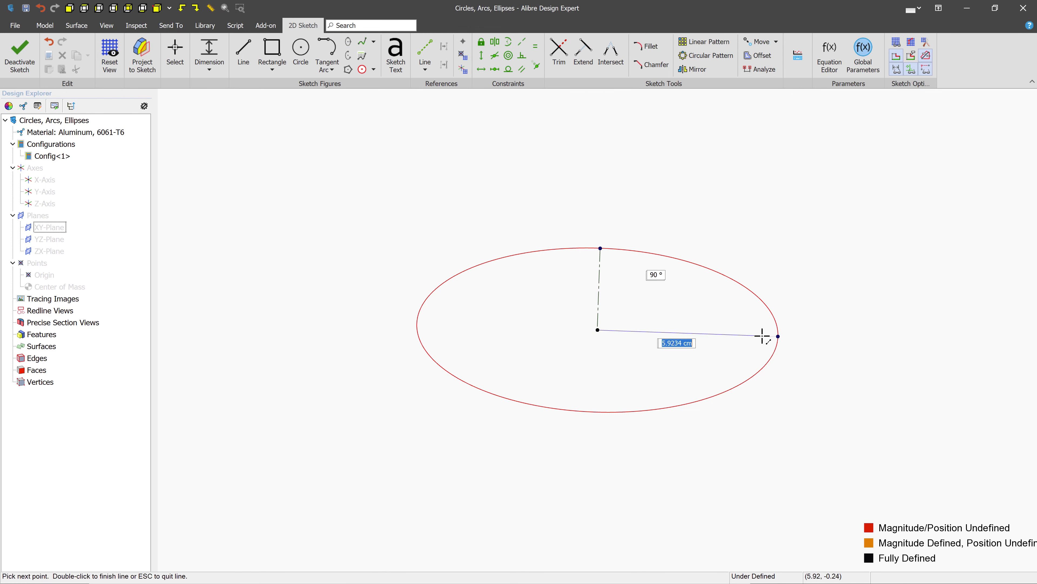
double_click(778, 336)
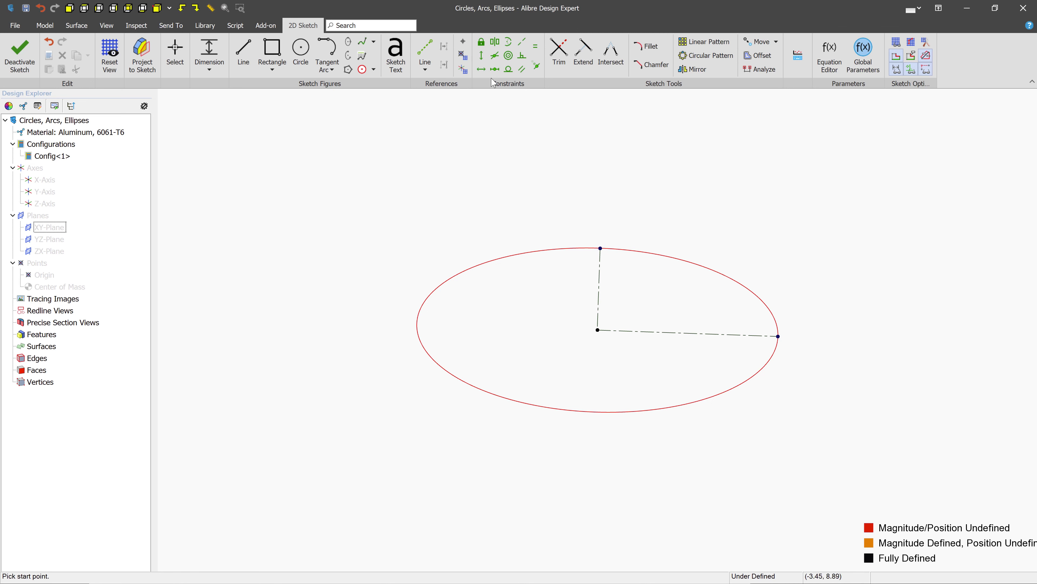
click(485, 65)
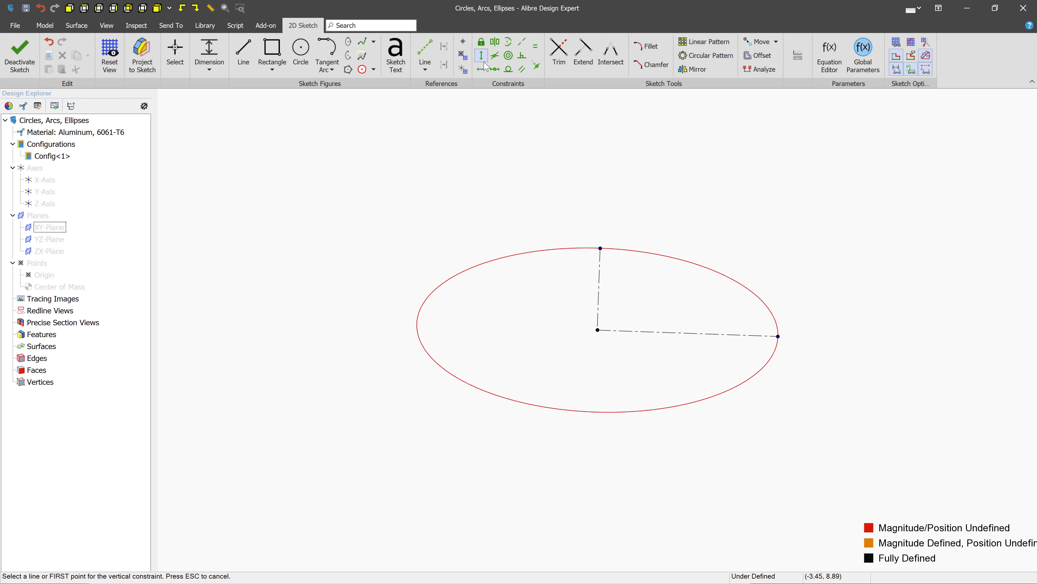
click(598, 281)
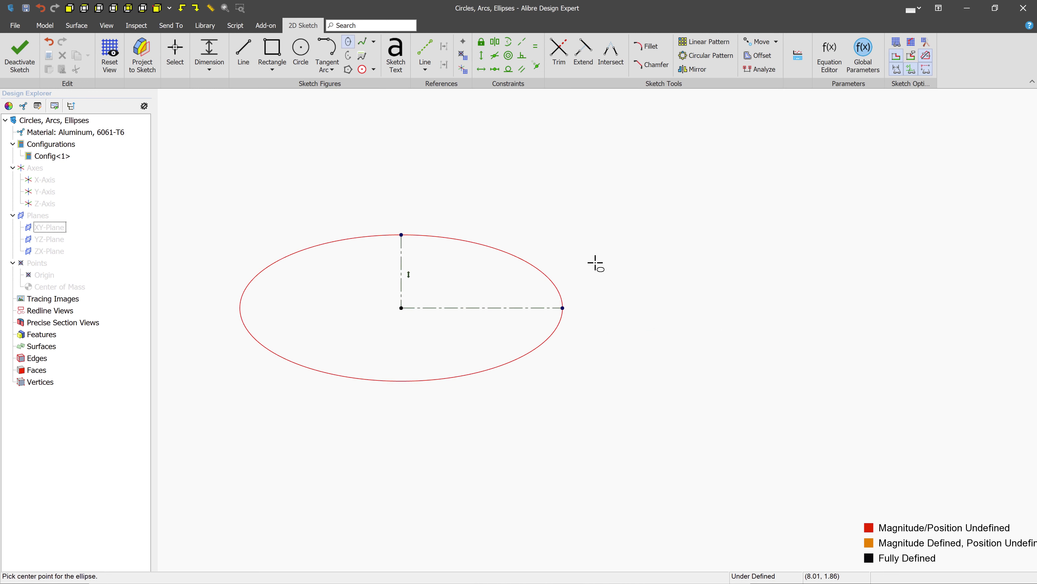
Draw a tilted elliptical arc right of the ellipse, setting centre, radius, start and end points
click(348, 56)
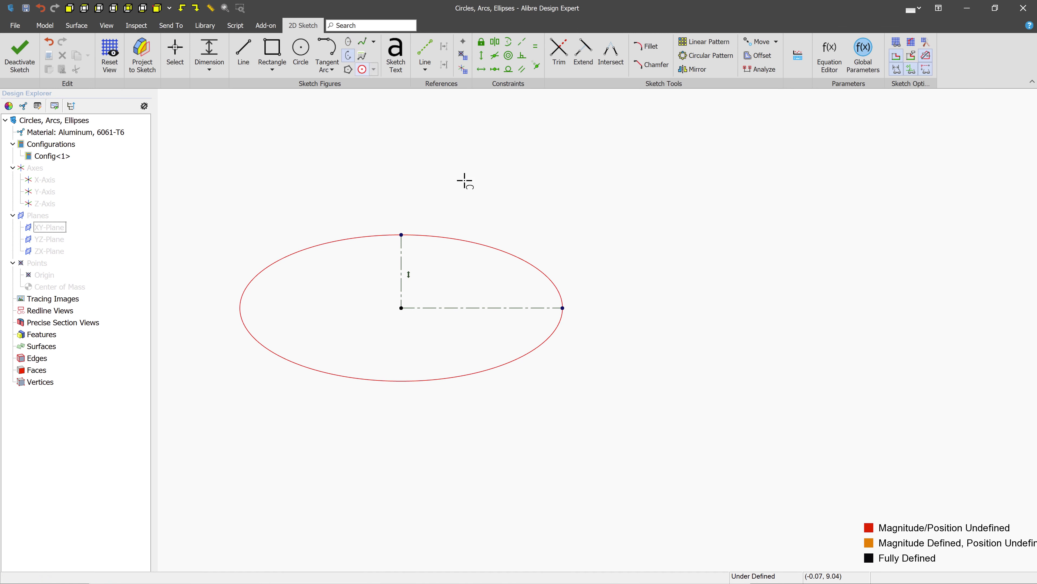
click(721, 239)
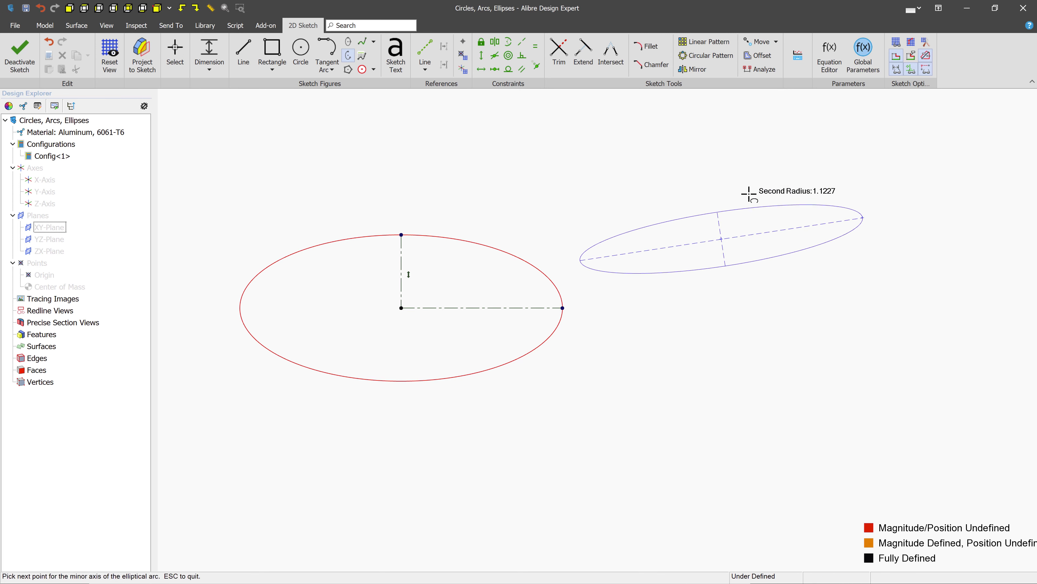
click(743, 160)
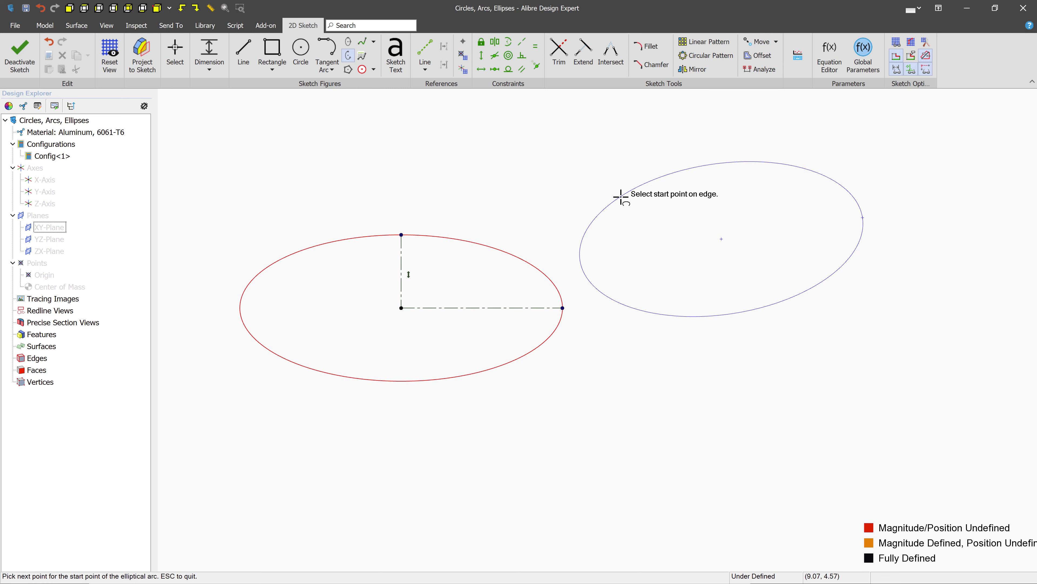
click(620, 196)
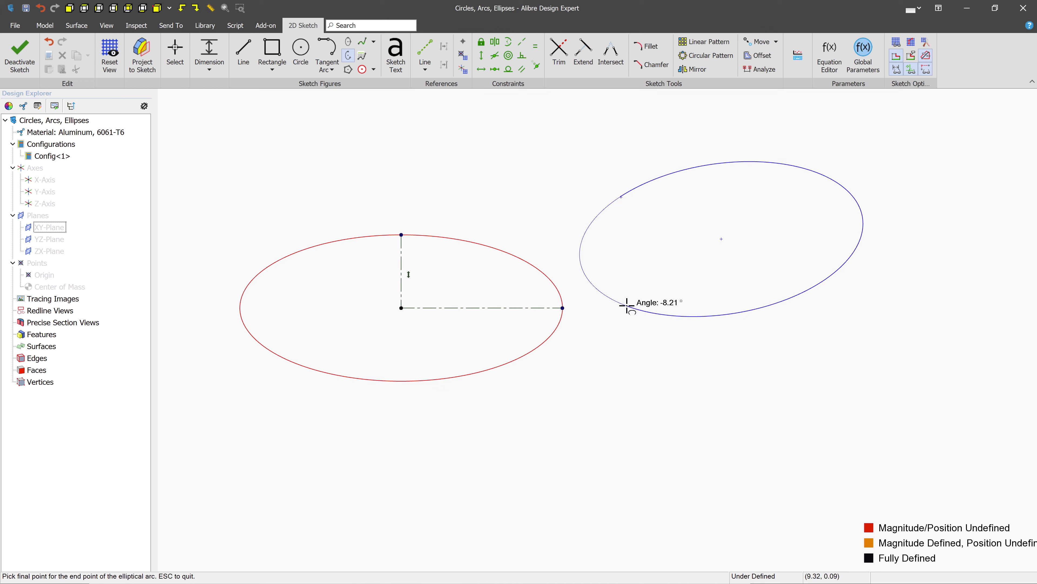
click(627, 306)
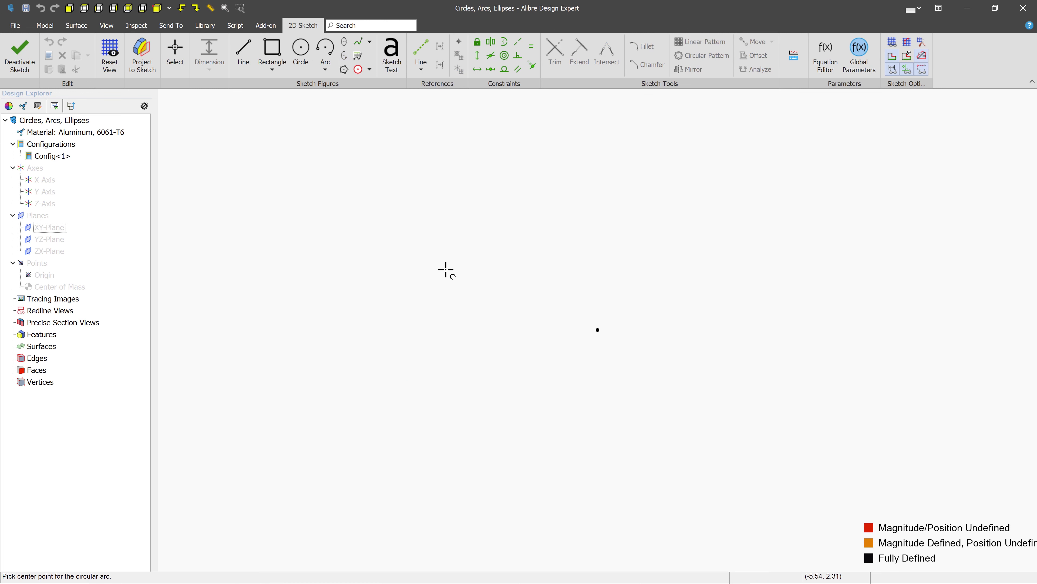
Draw a centre-point arc by placing its centre, start point and end point
click(393, 281)
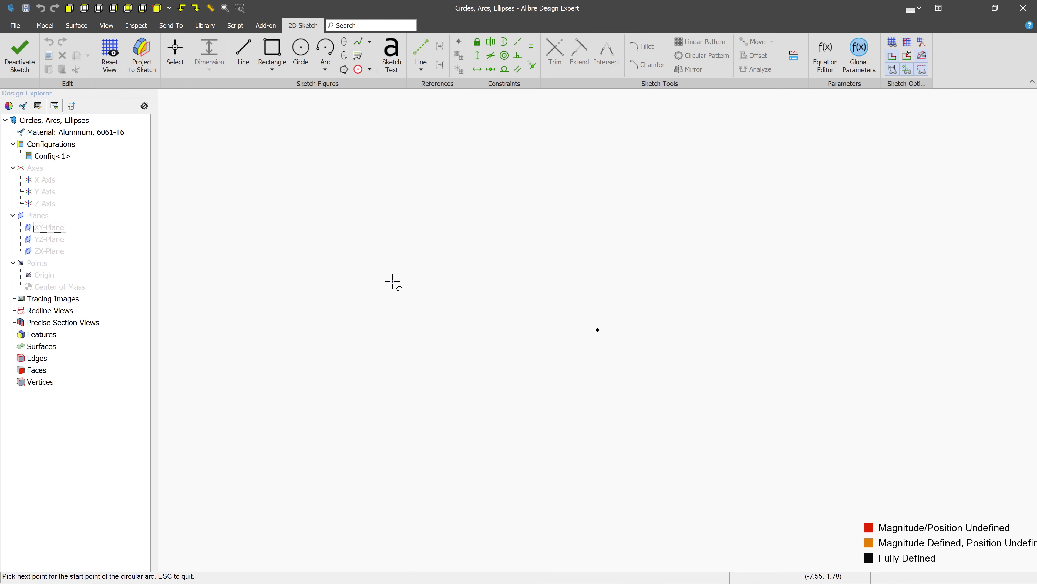
click(305, 257)
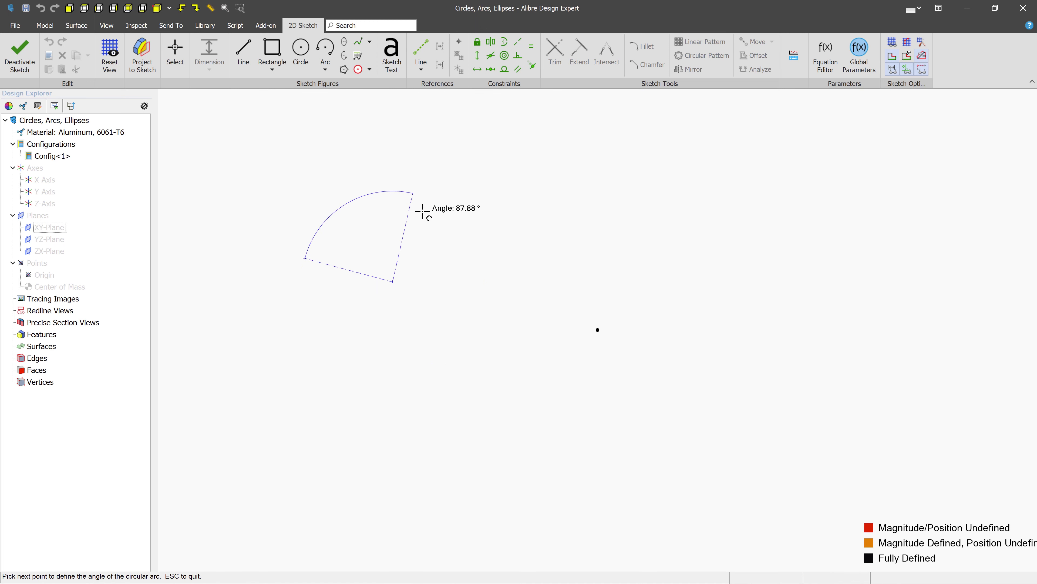
click(447, 209)
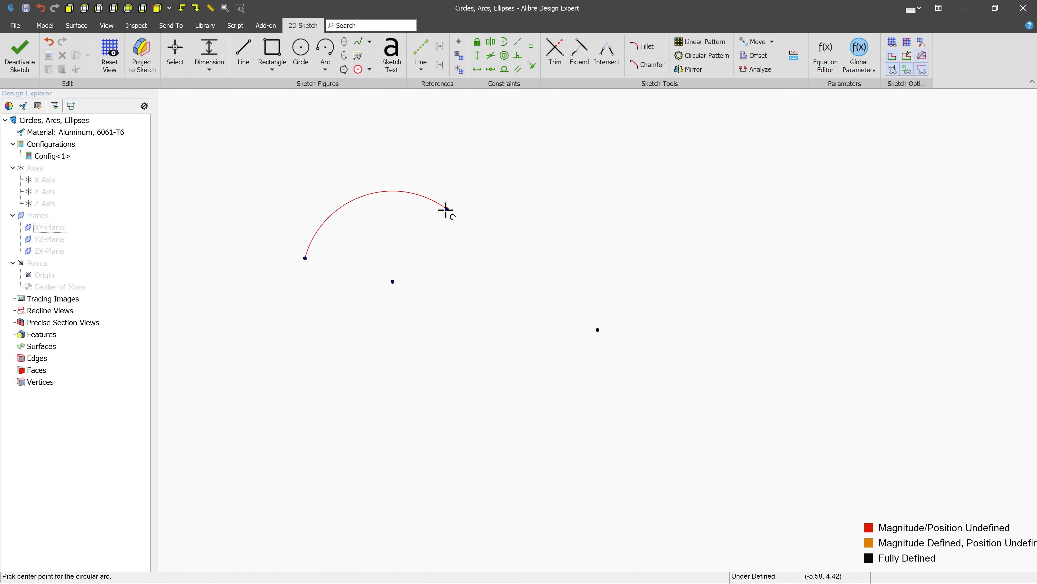
Add a trial radius dimension of 4 to the arc, then undo it
click(209, 49)
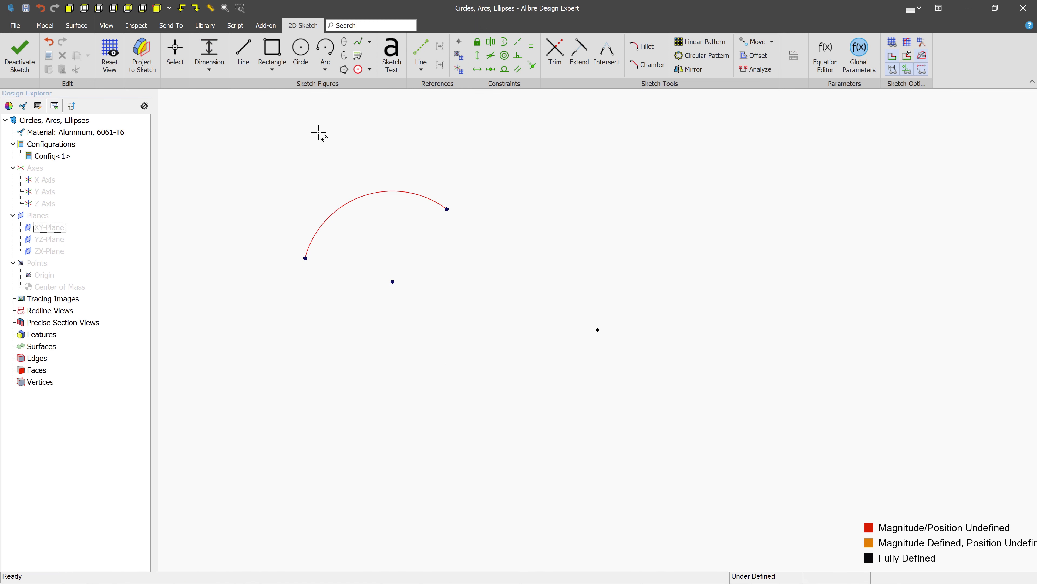
click(377, 193)
click(292, 167)
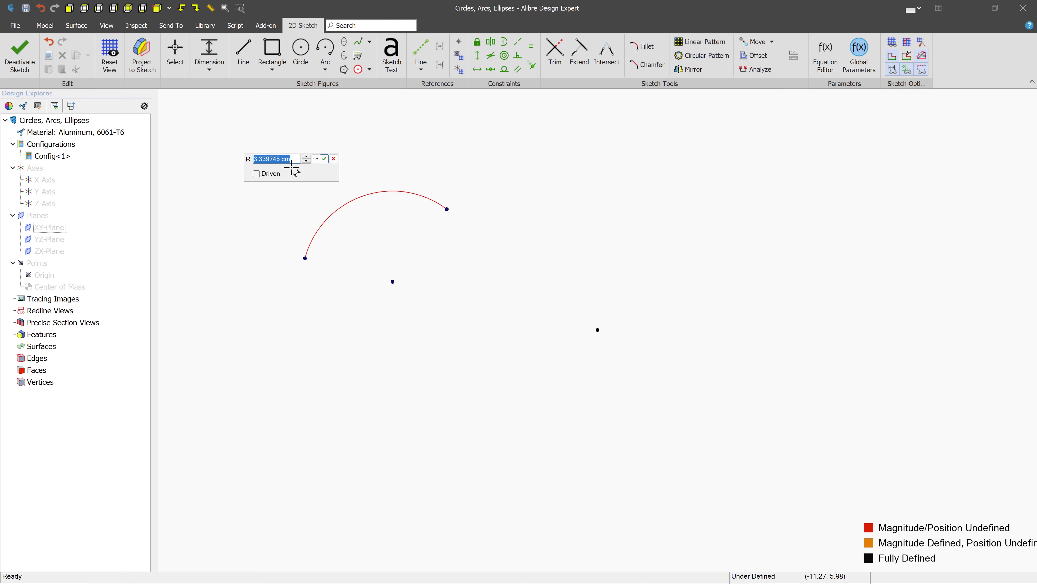
text(4)
key(Return)
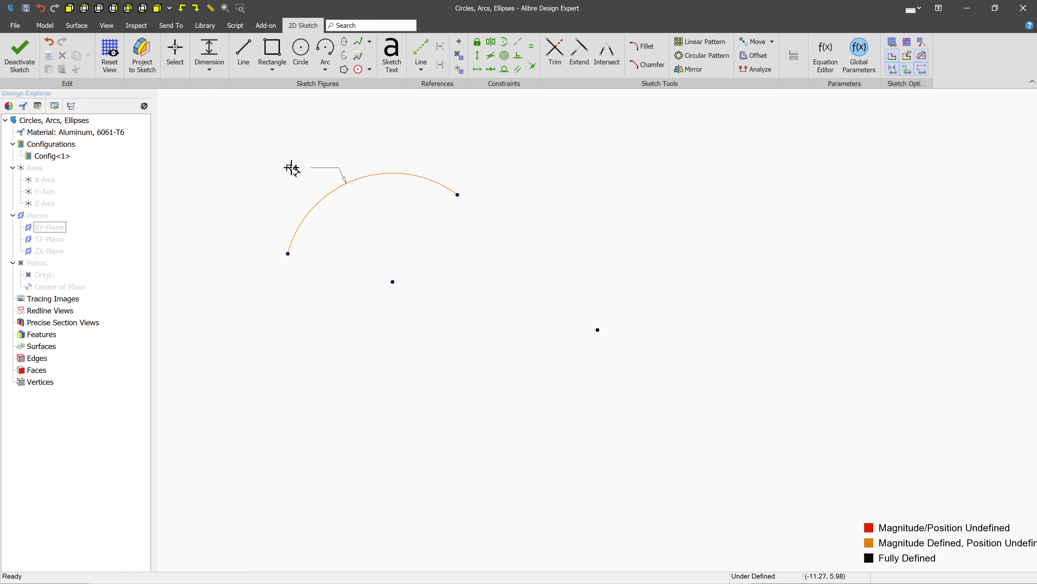
key(ctrl+z)
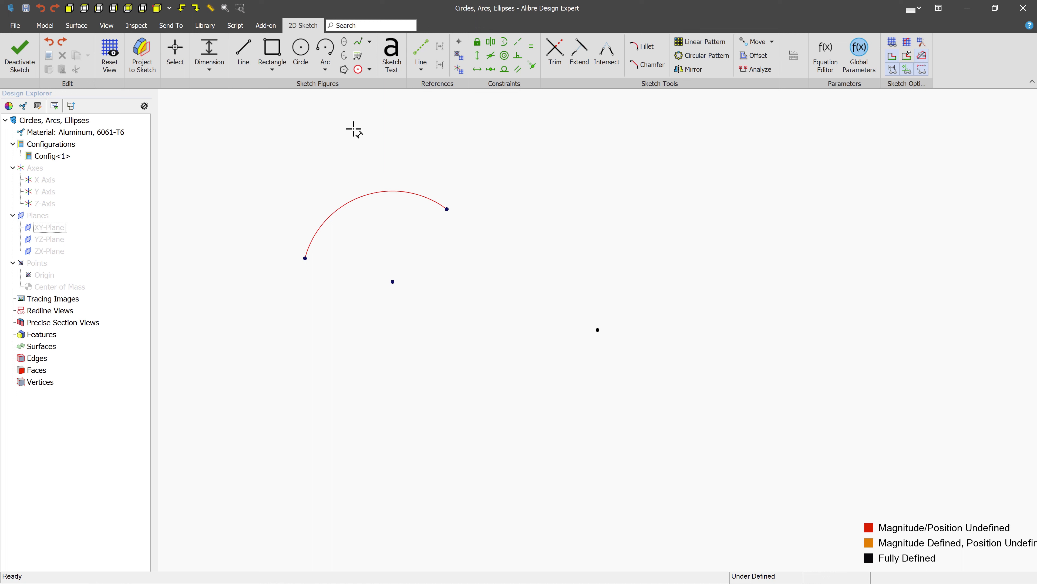
Dimension the arc with a diameter of 10
click(362, 194)
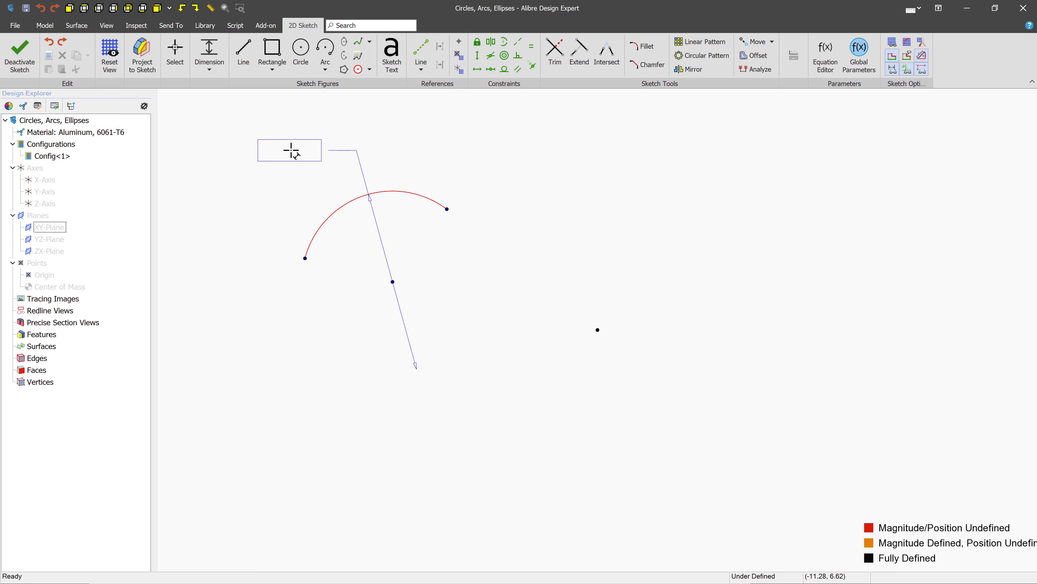
click(291, 151)
text(10)
key(Return)
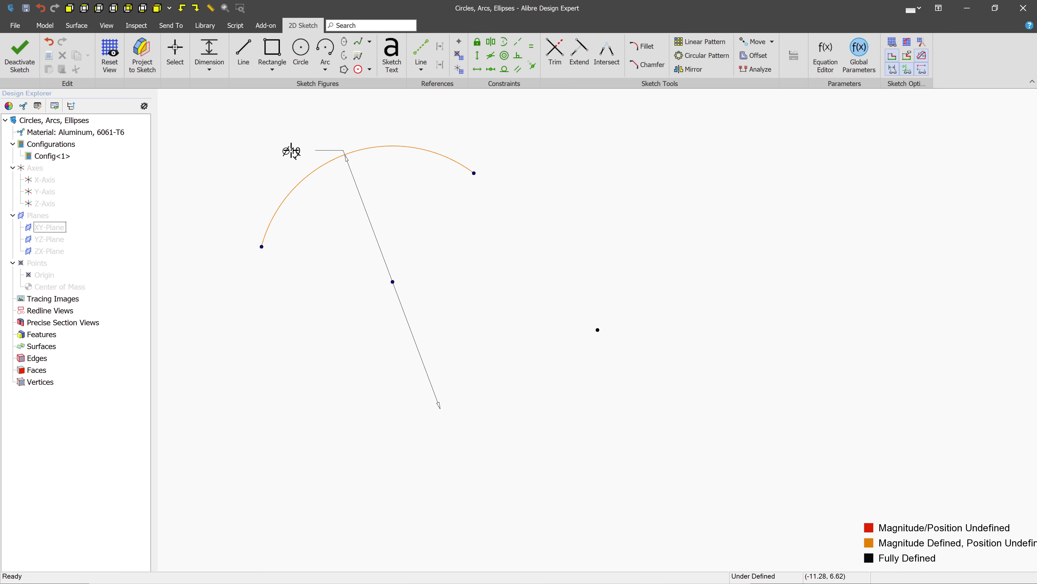
click(325, 68)
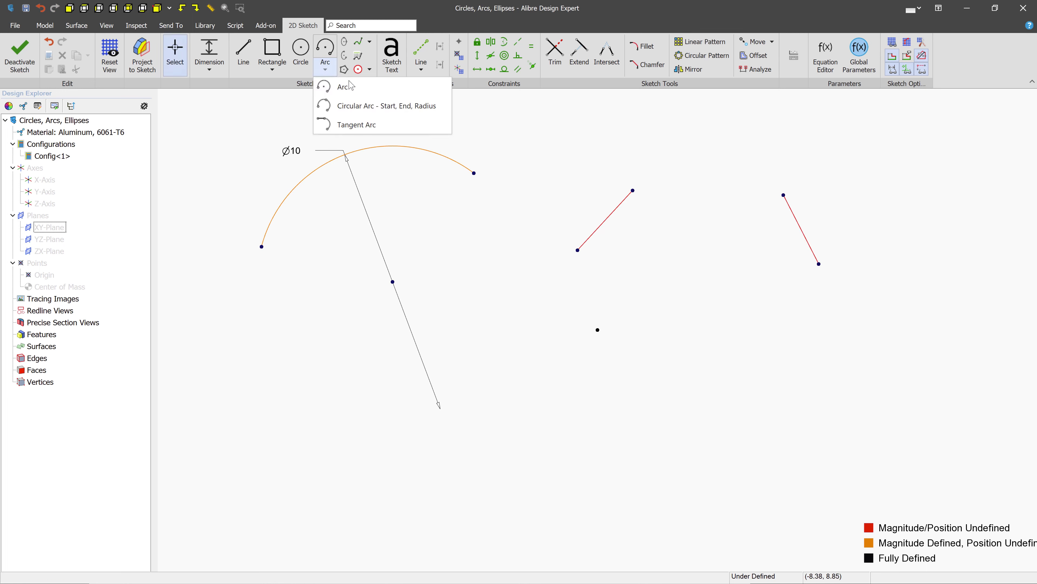
Bridge the two slanted lines' upper ends with a start-end-radius arc
click(441, 107)
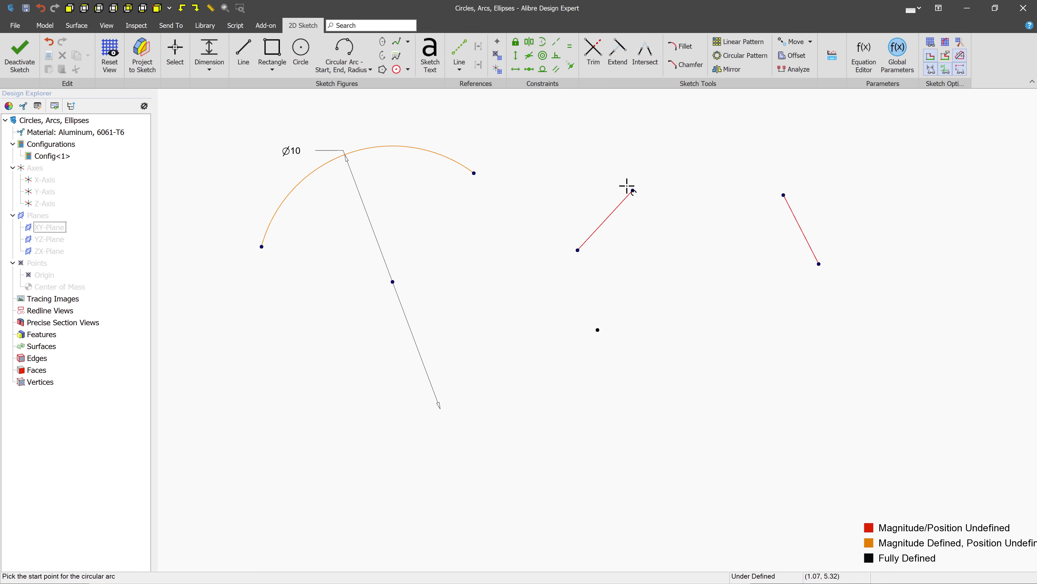
click(633, 191)
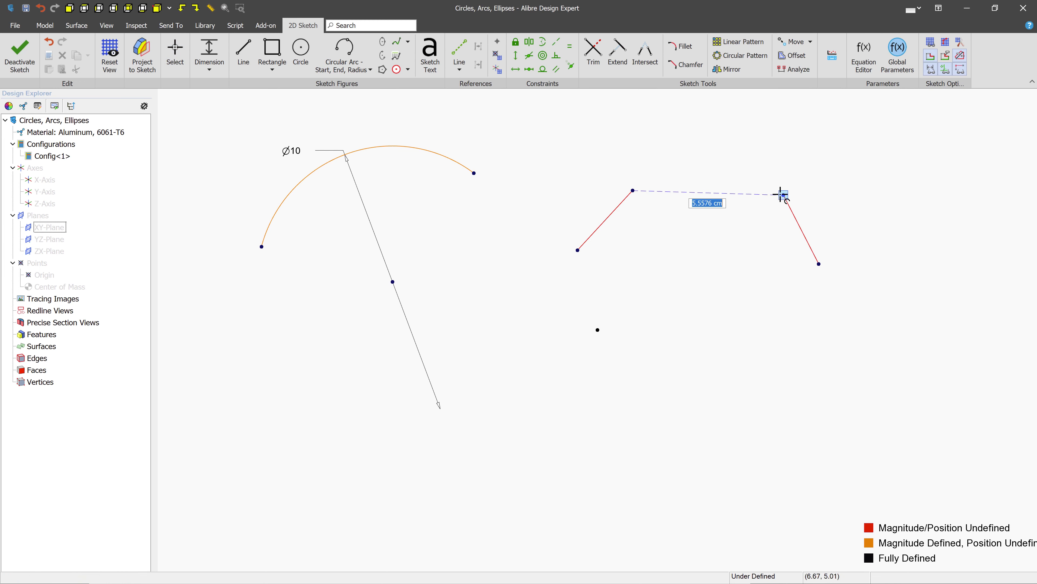
click(783, 195)
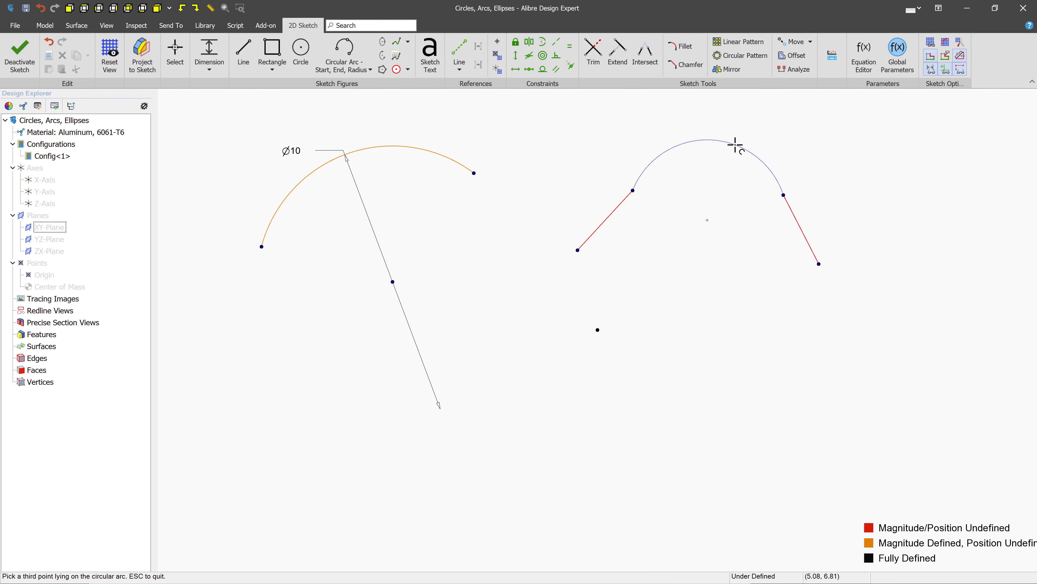
click(735, 145)
Draw two tangent arcs, from the left line's lower end and the orange arc's end
click(371, 69)
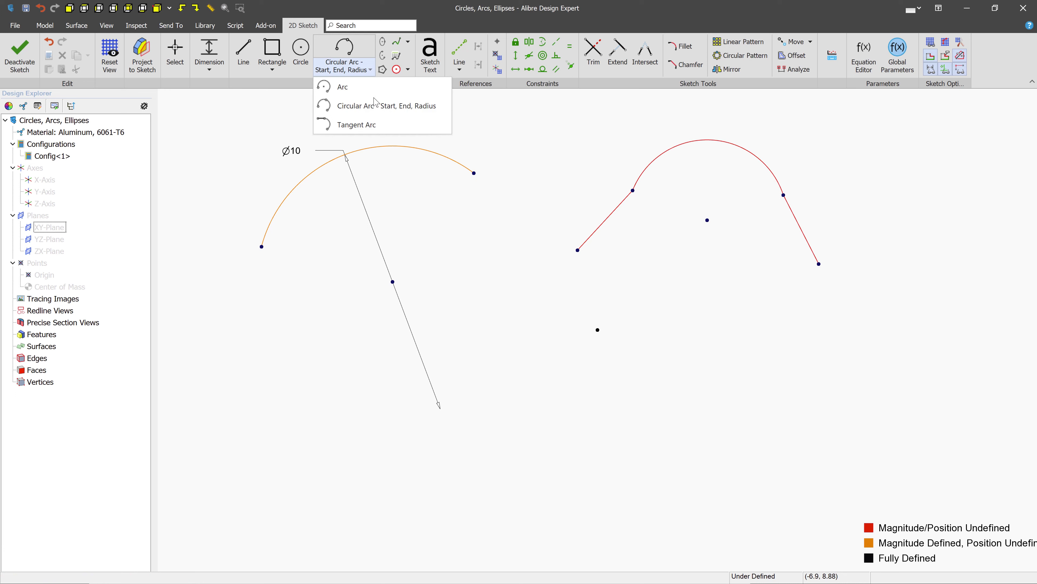
click(352, 126)
click(586, 242)
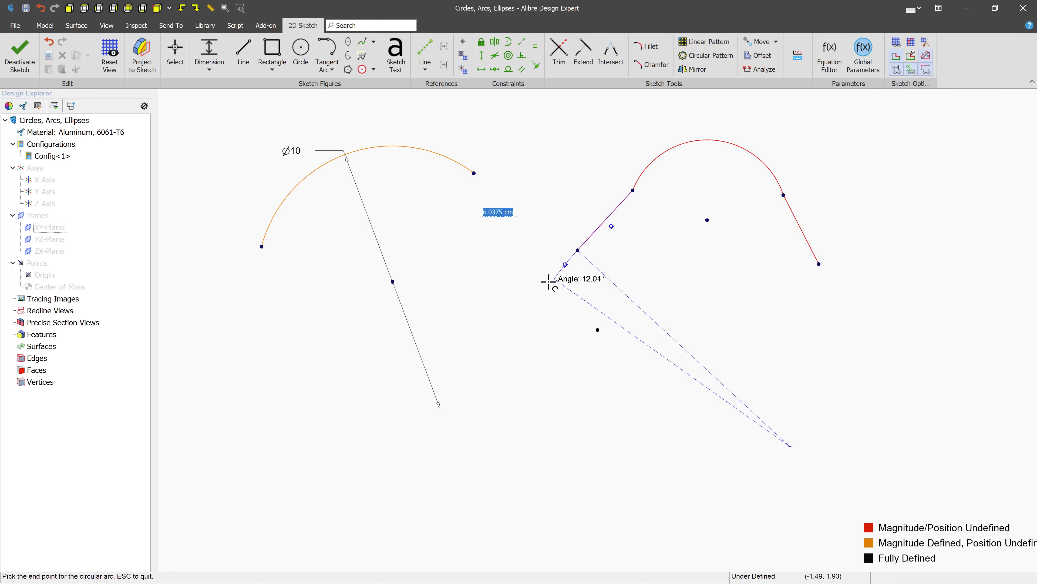
click(510, 284)
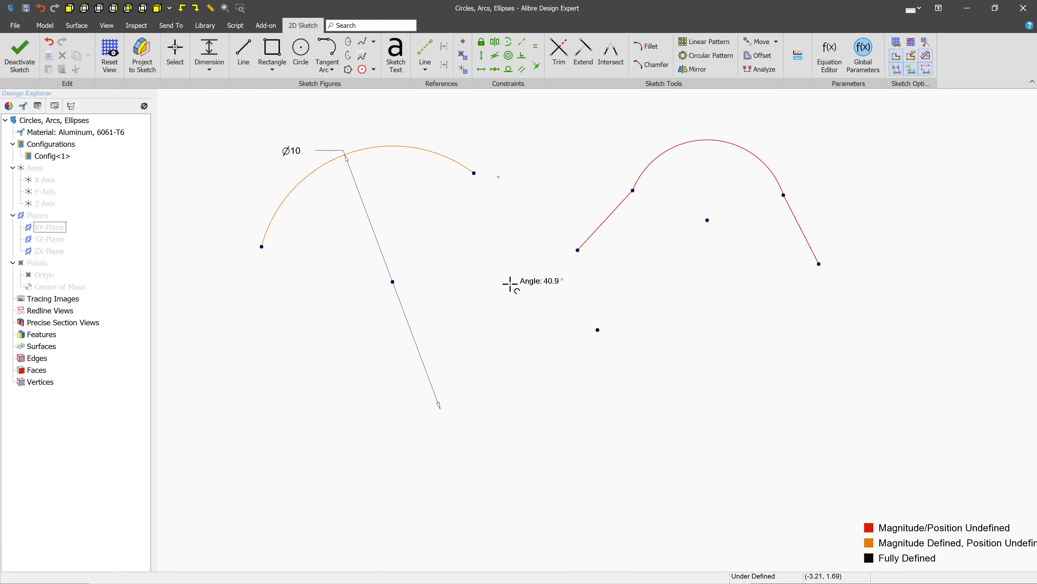
click(471, 171)
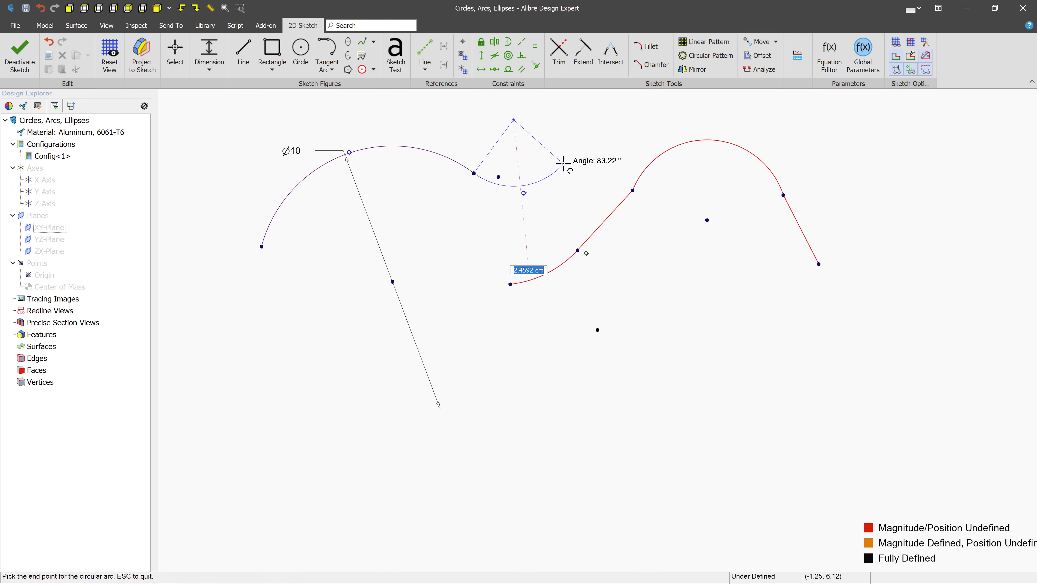
click(564, 164)
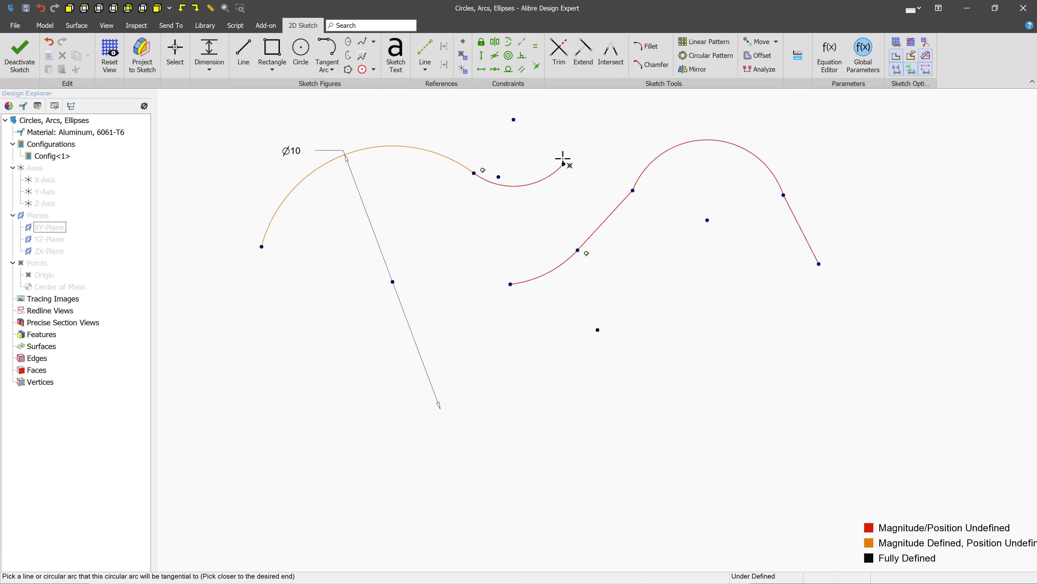
Constrain the left and right slanted lines tangent to their adjoining arcs
click(509, 69)
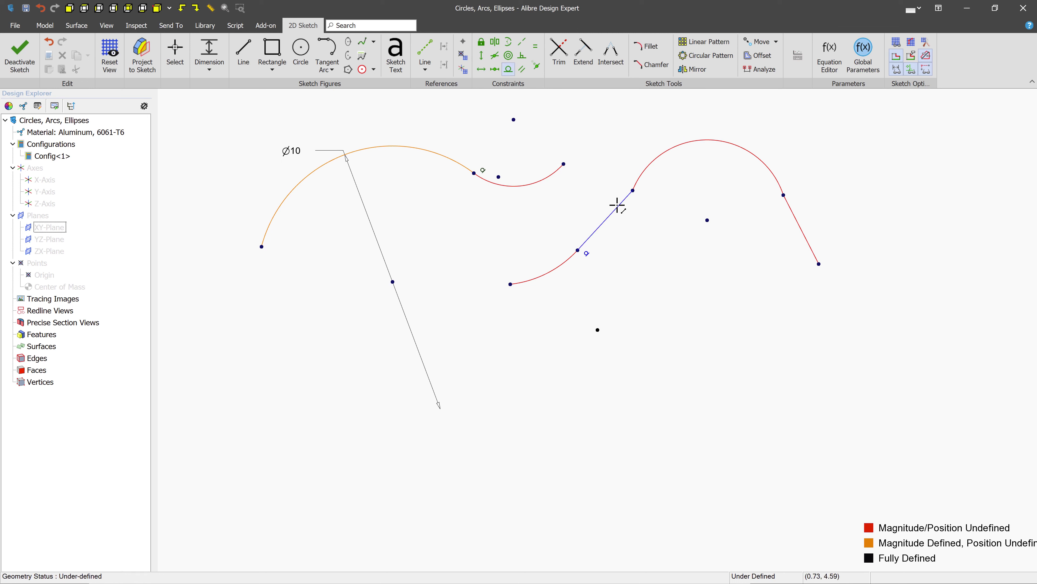
click(627, 194)
click(653, 162)
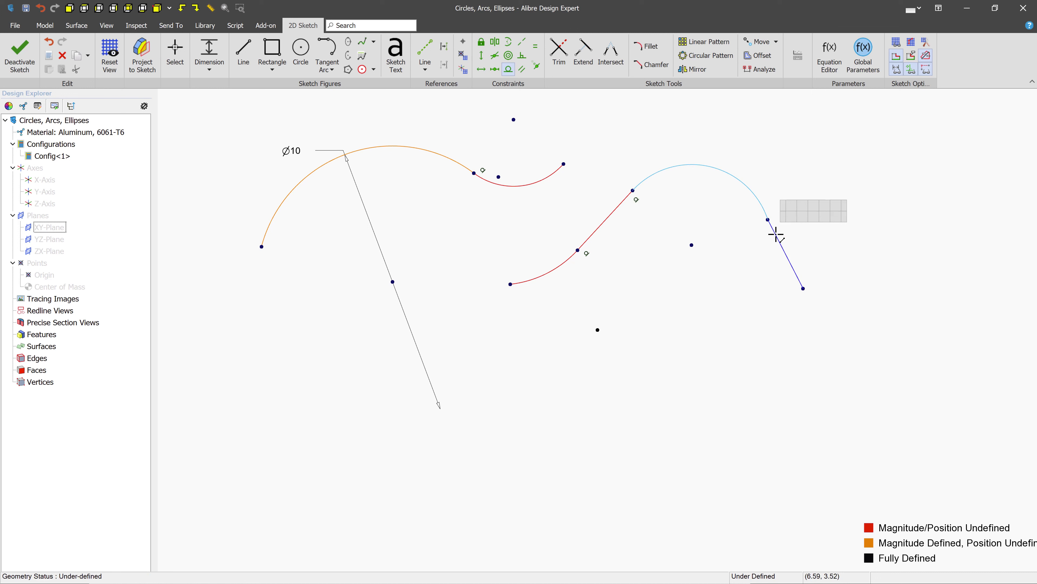
click(776, 234)
click(766, 210)
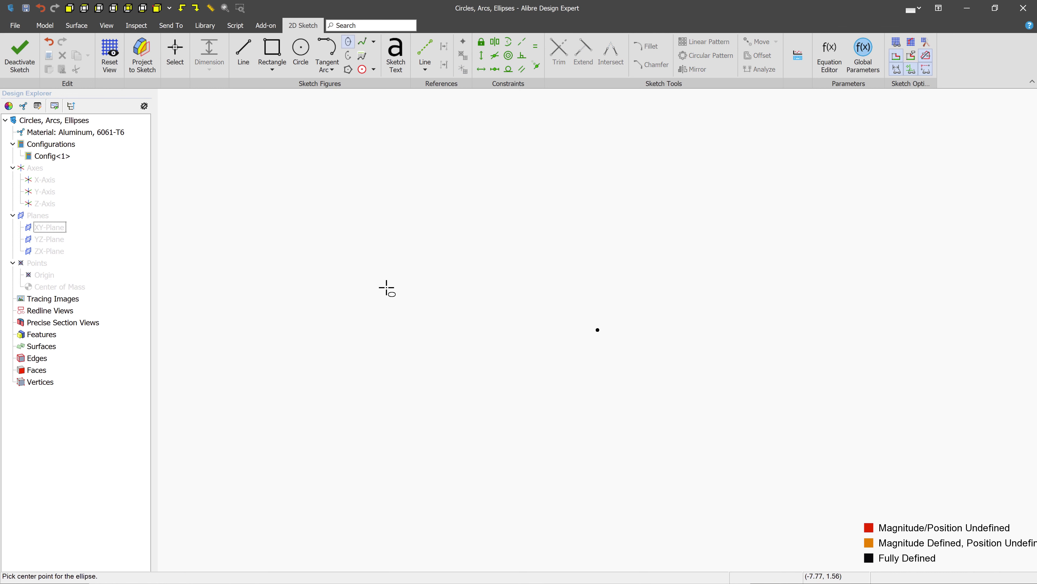
click(387, 287)
Complete a level ellipse, wider than tall, by setting its long axis and second radius
click(470, 288)
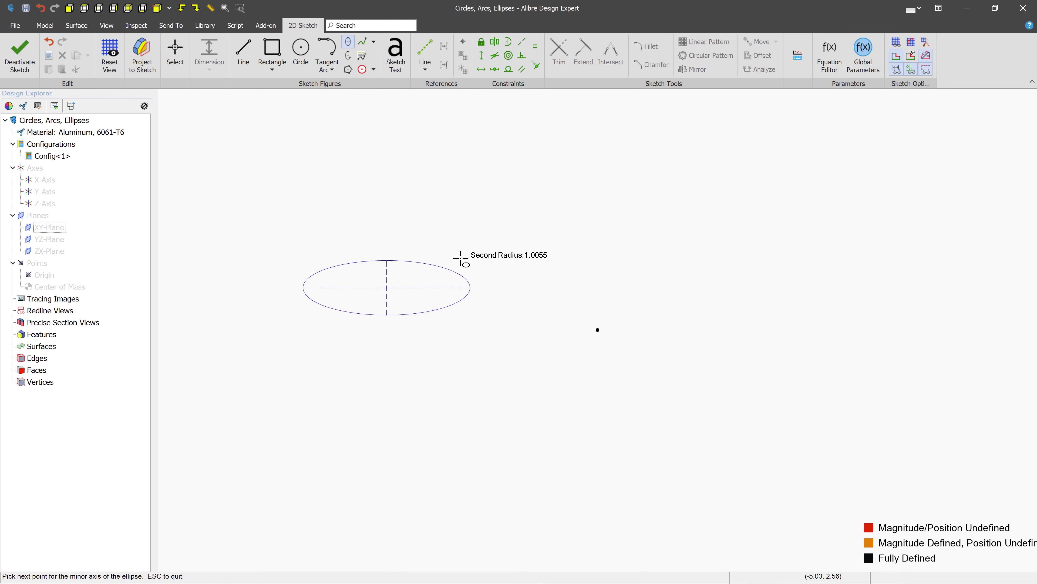
click(461, 258)
click(348, 55)
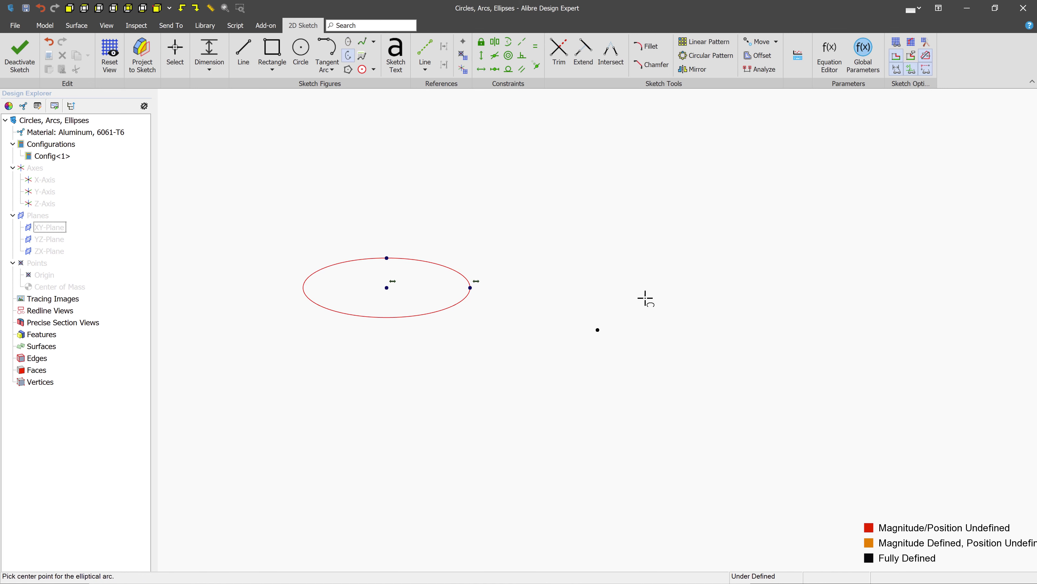